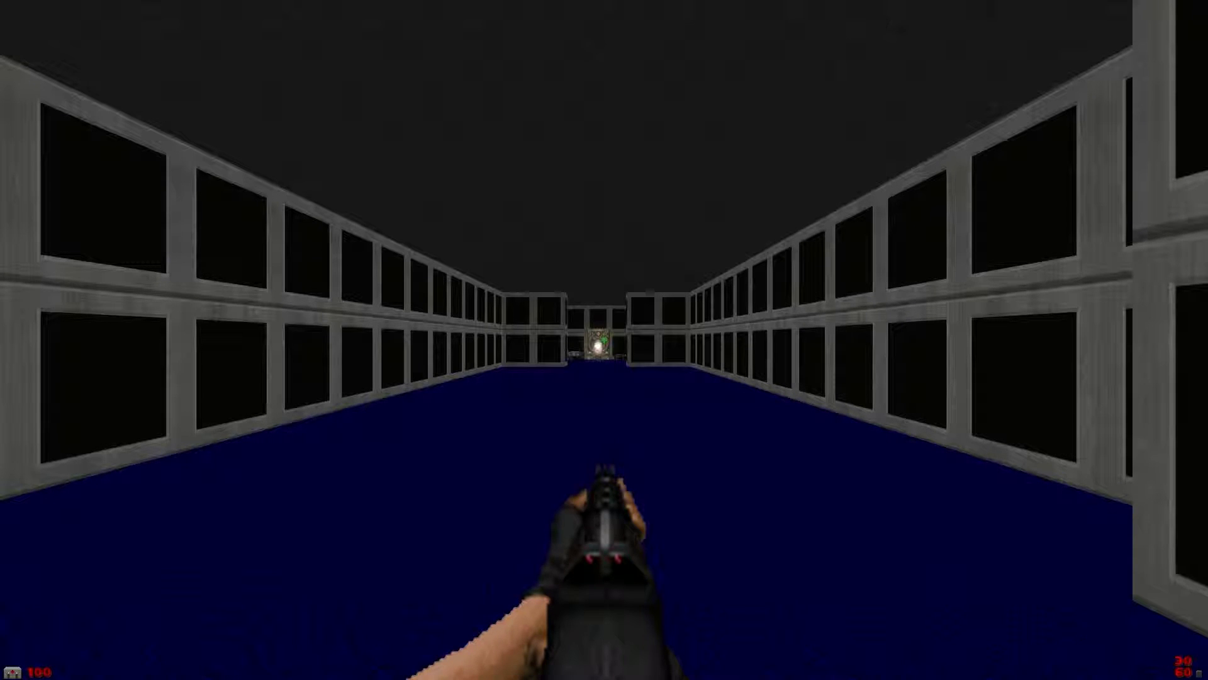
# Playtest the map by walking down the long hallway through the gap between the pillars into the far room.
pyautogui.press('w')
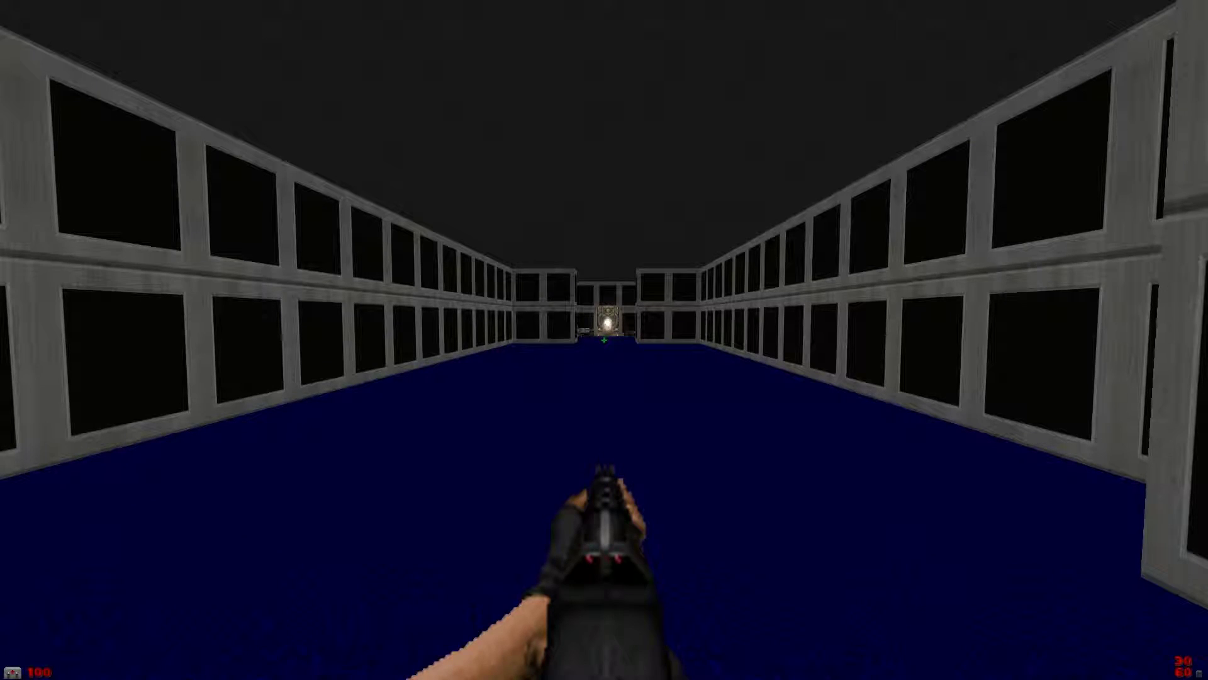
pyautogui.press('w')
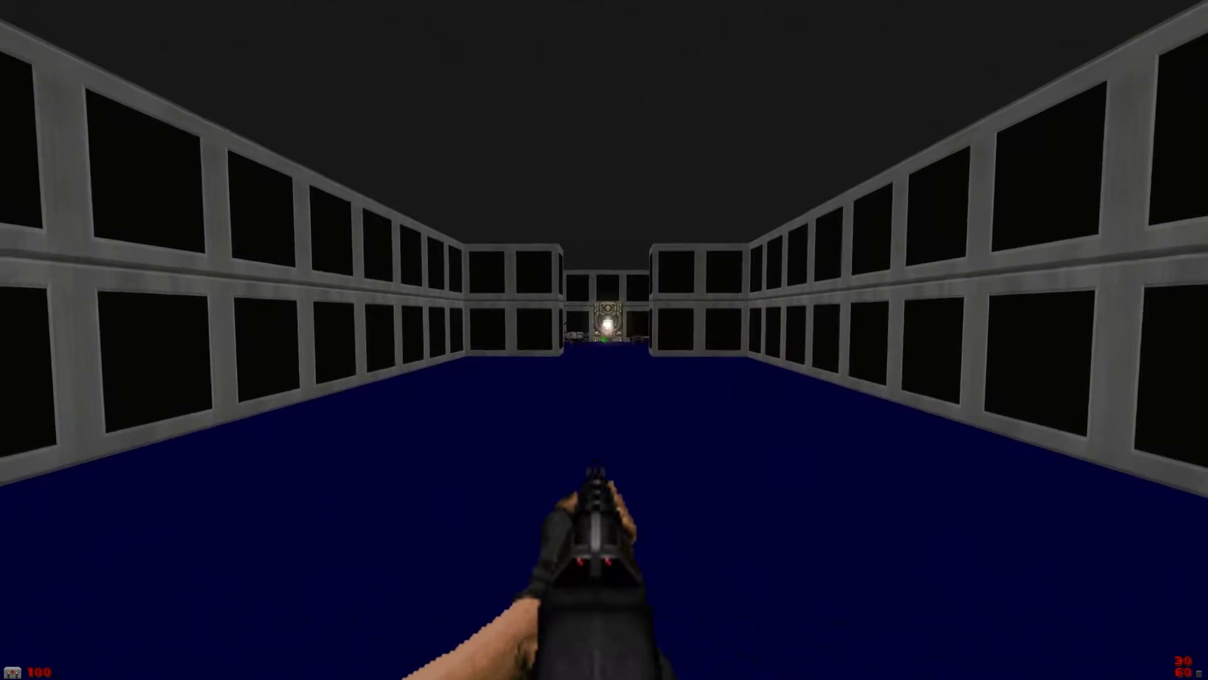
pyautogui.press('w')
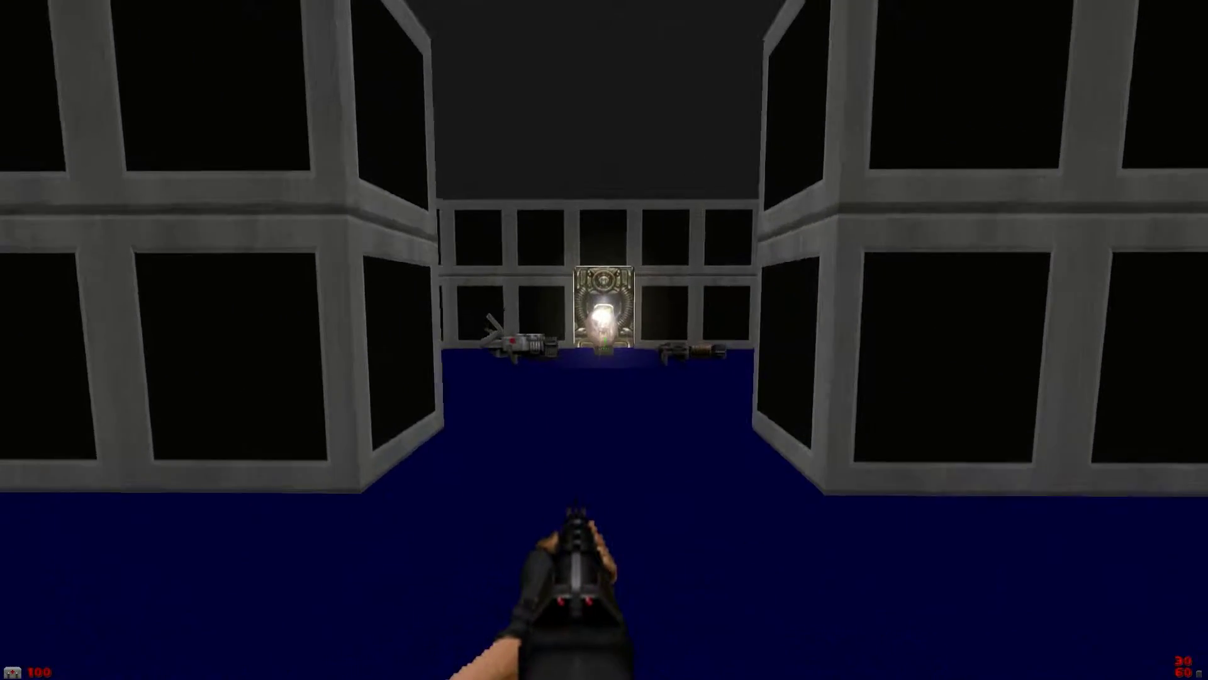
pyautogui.press('w')
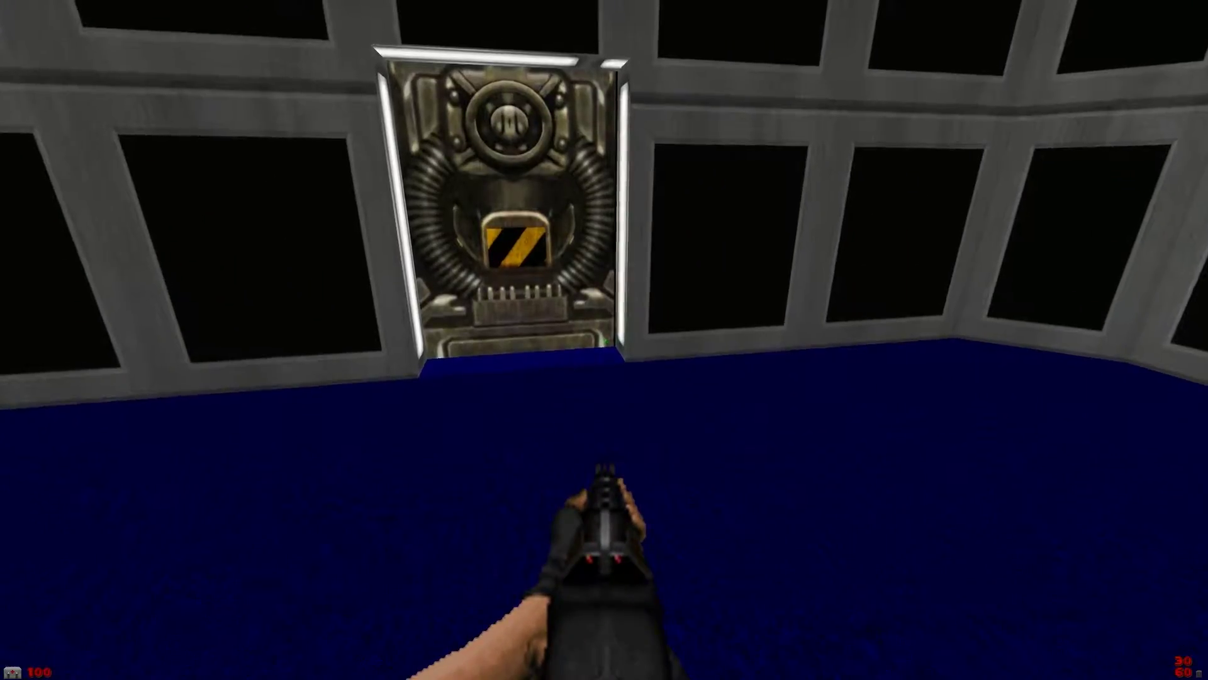
# Turn around to inspect the hallway behind, walk into it, and head back toward the exit door.
pyautogui.press('Right')
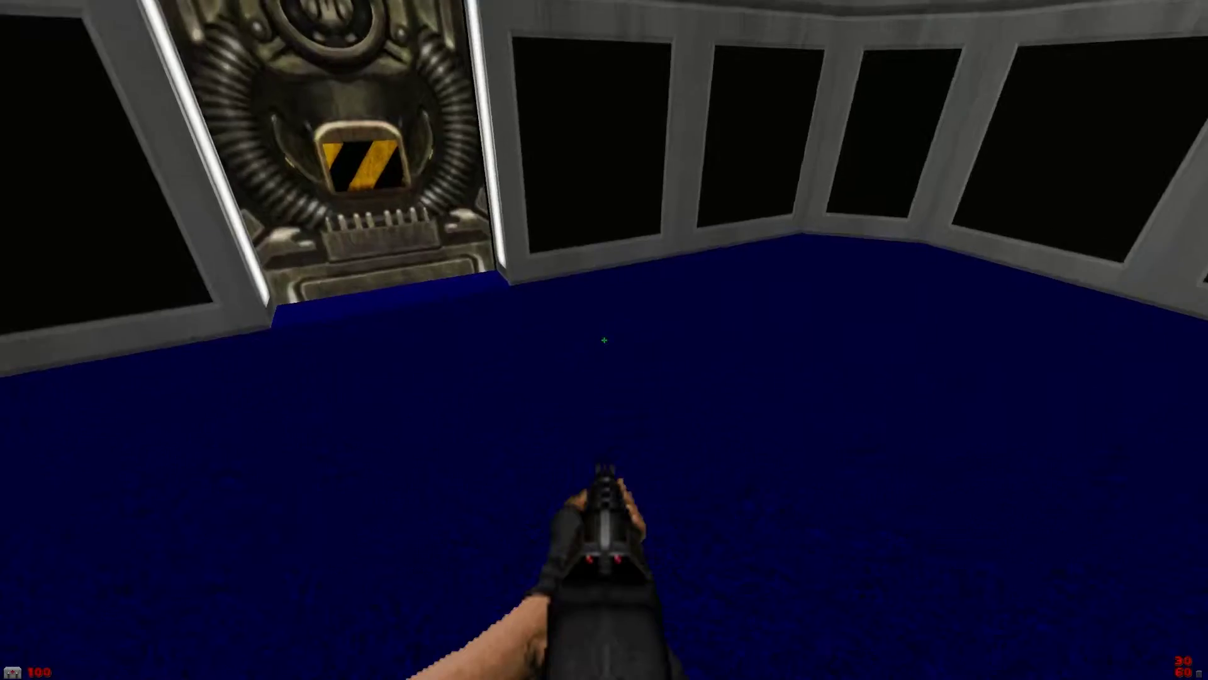
pyautogui.press('w')
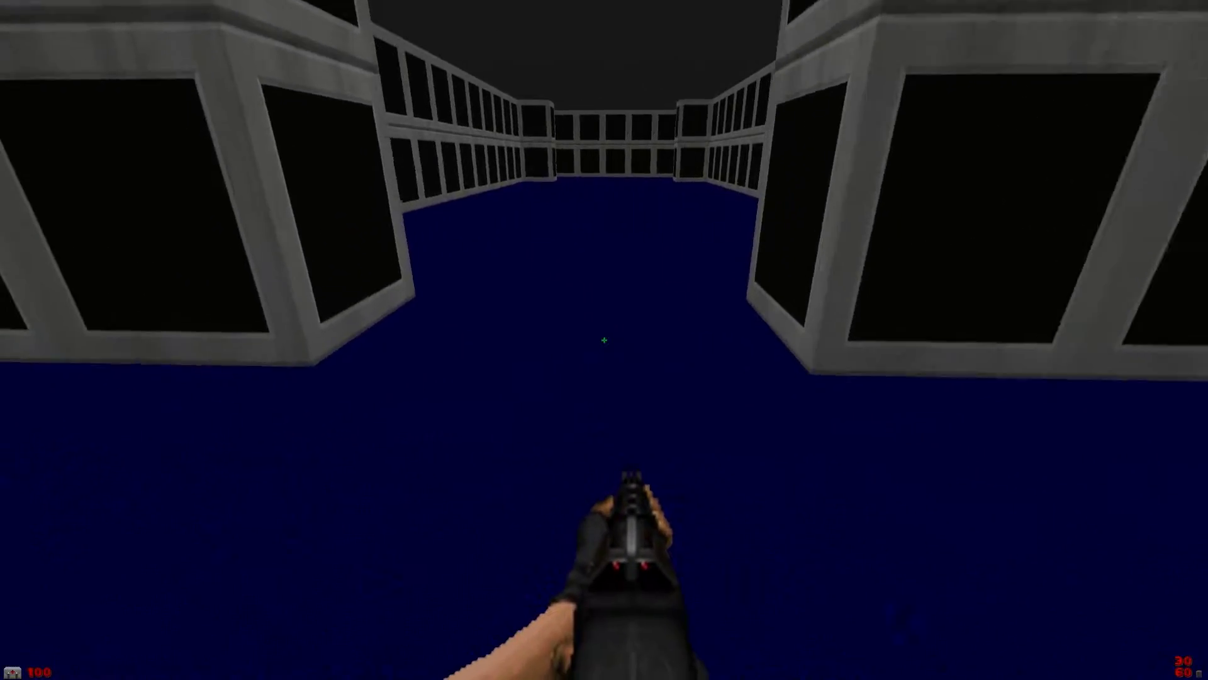
pyautogui.press('Left')
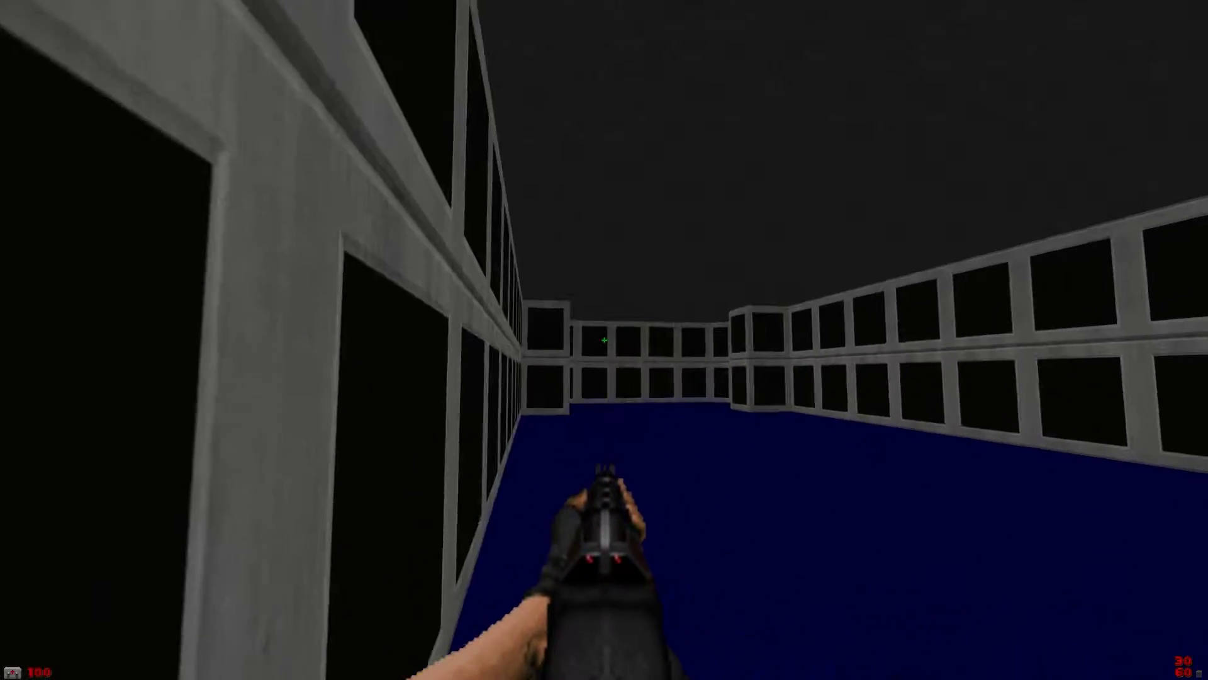
pyautogui.press('w')
pyautogui.press('w')
pyautogui.press('Left')
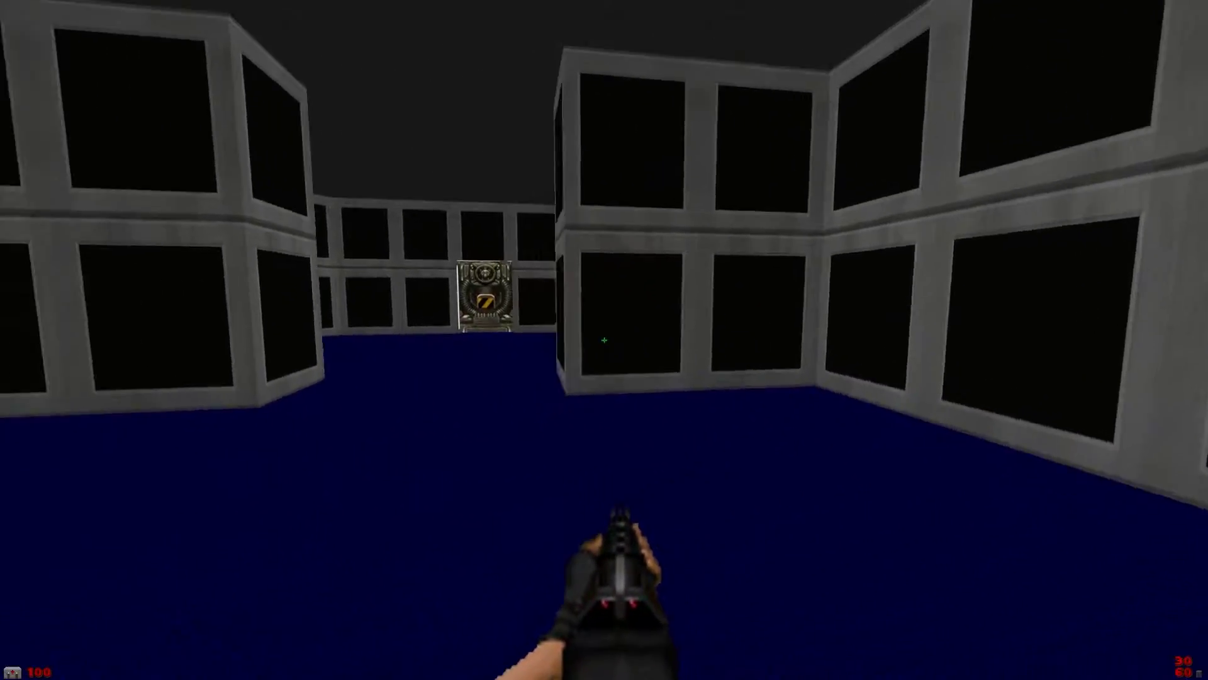
pyautogui.press('w')
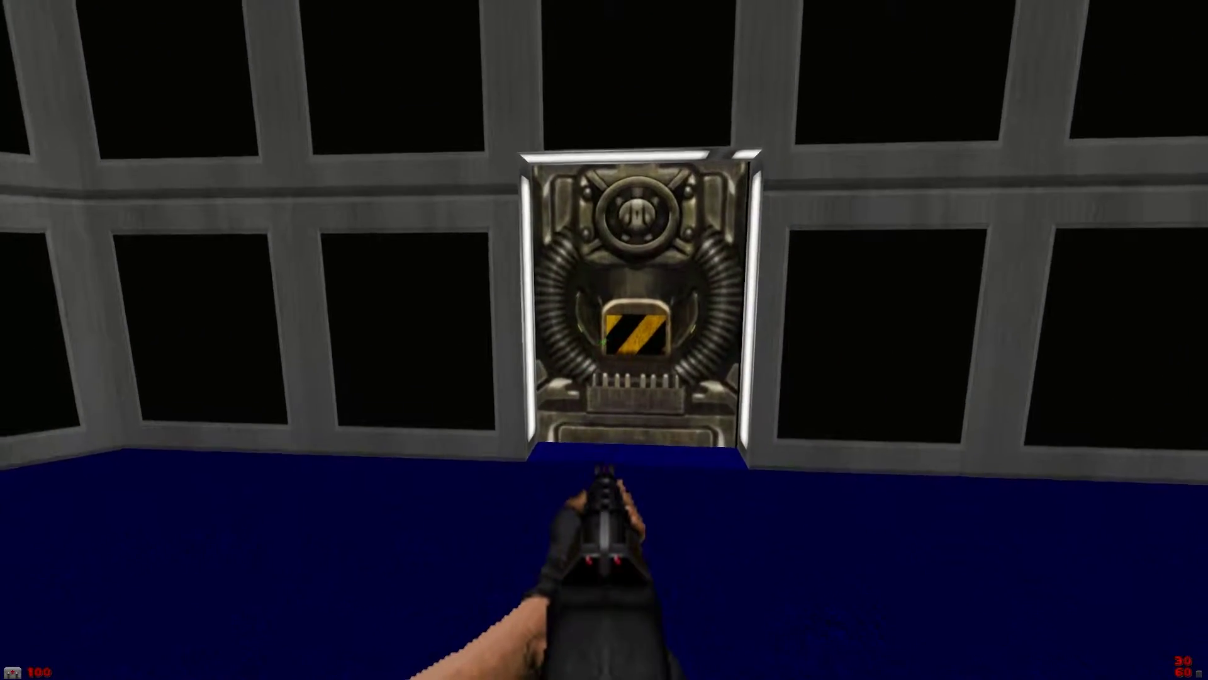
# Walk up to the exit door, activate it to end the level, and dismiss the results screen.
pyautogui.press('pageup')
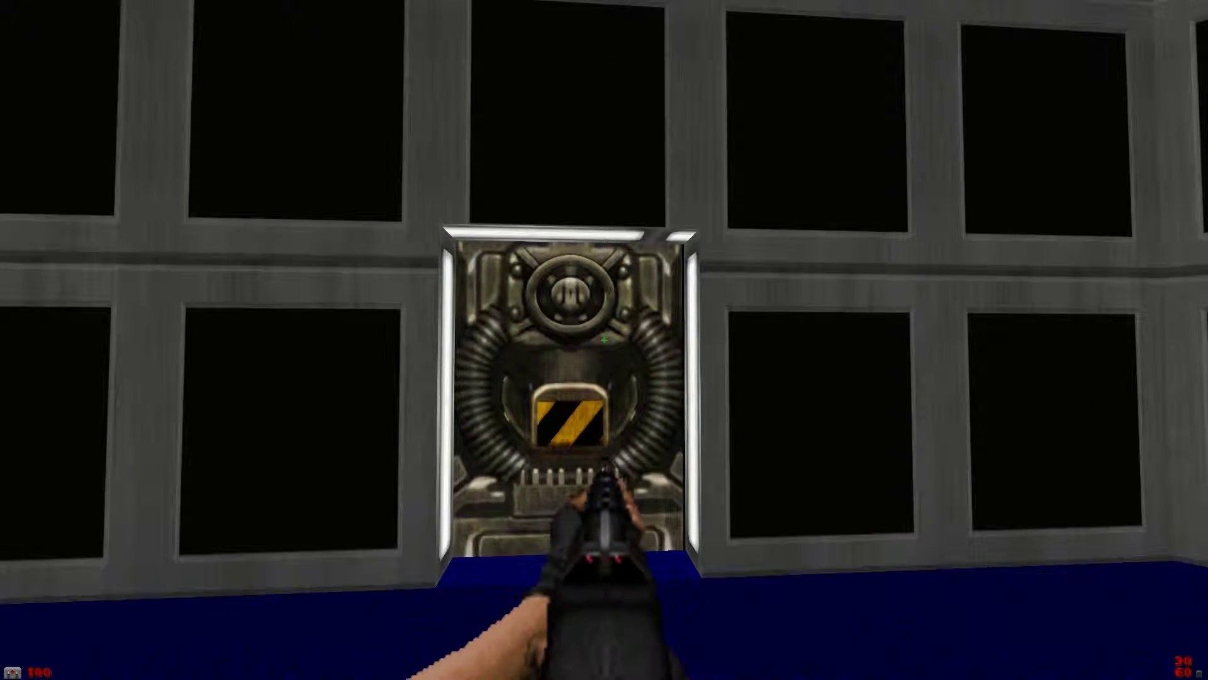
pyautogui.press('w')
pyautogui.press('pageup')
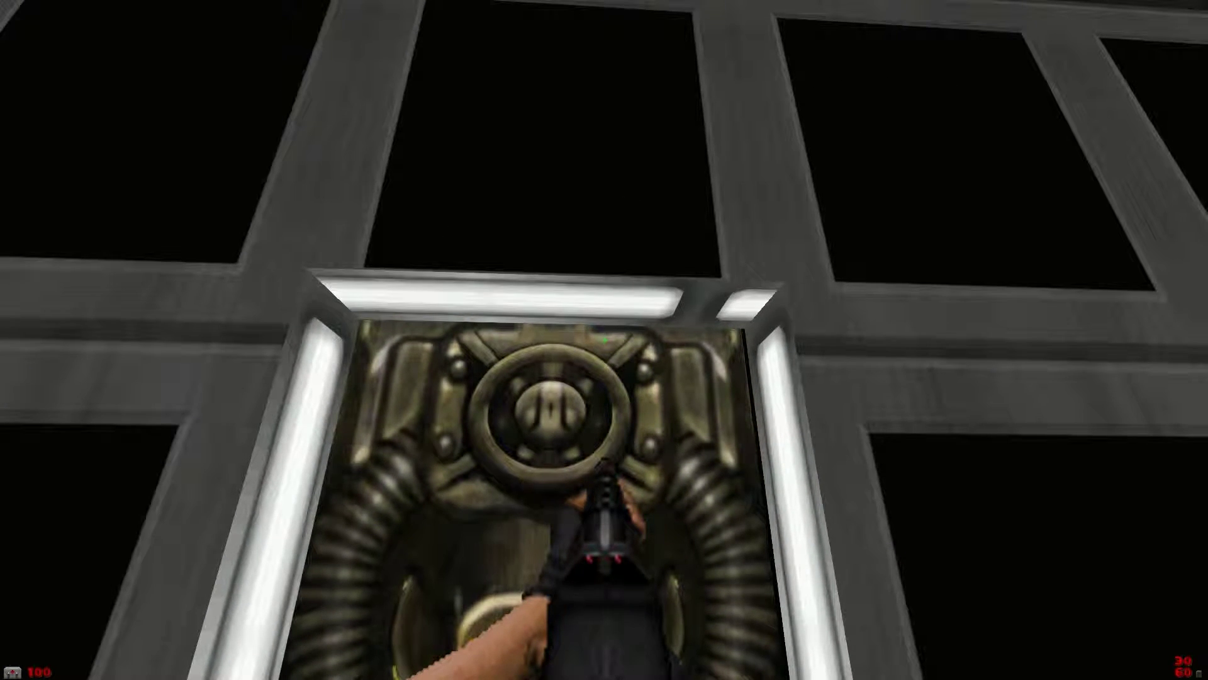
pyautogui.press('pagedown')
pyautogui.press('w')
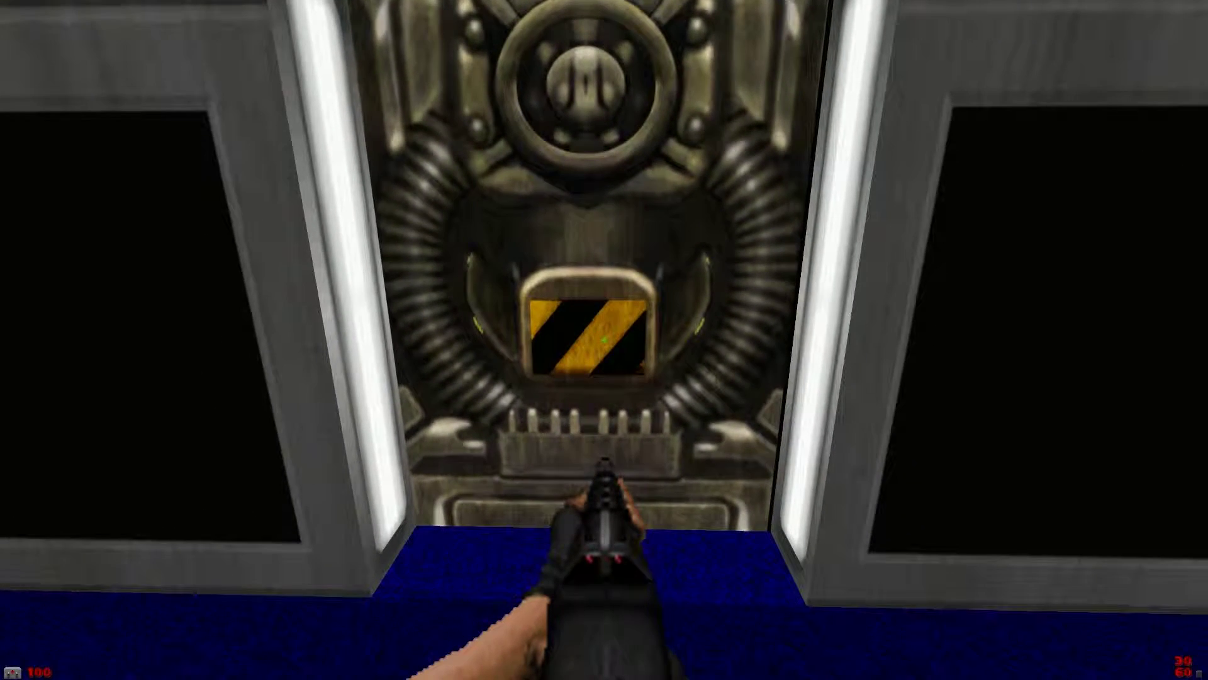
pyautogui.press('e')
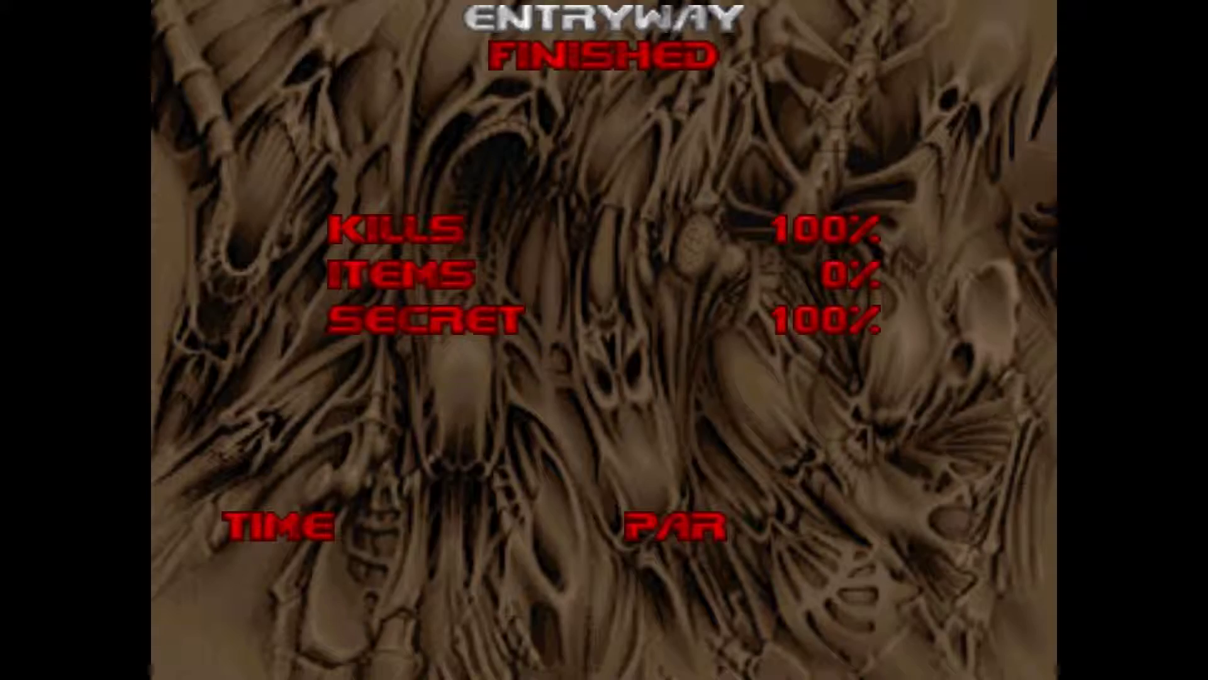
pyautogui.press('space')
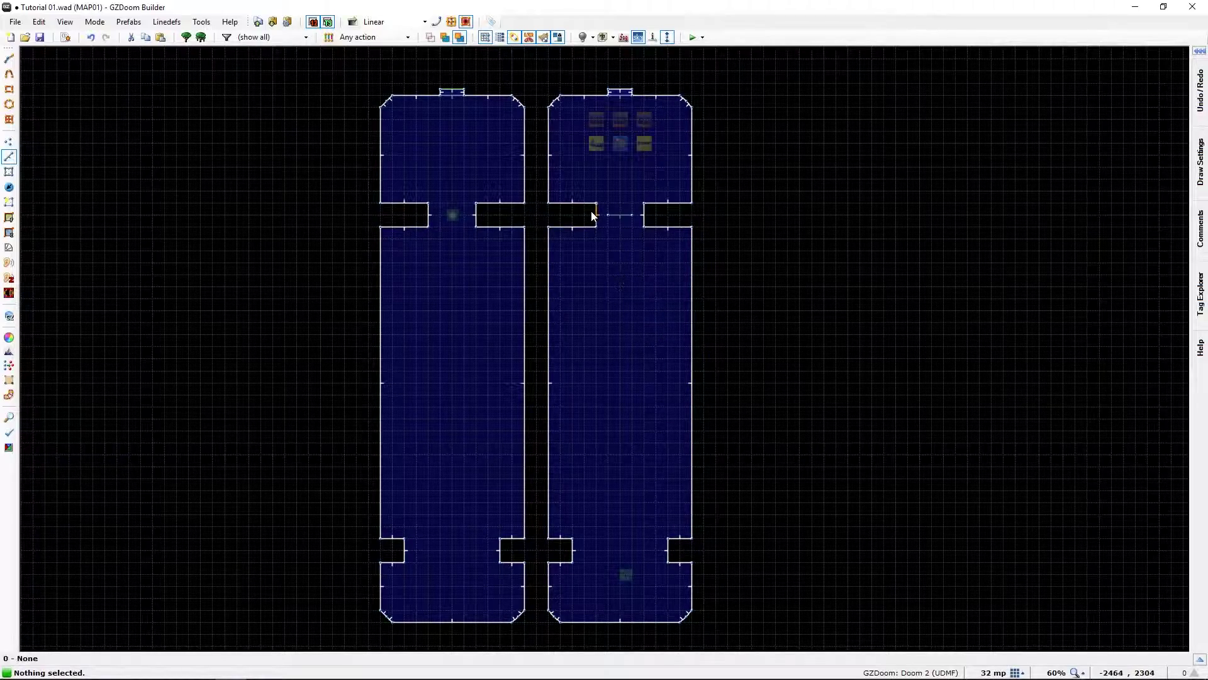
# Open the properties of the short teleport line between the pillars and look through the teleport entries among its actions.
pyautogui.moveTo(617, 200); pyautogui.dragTo(593, 352, button='middle')
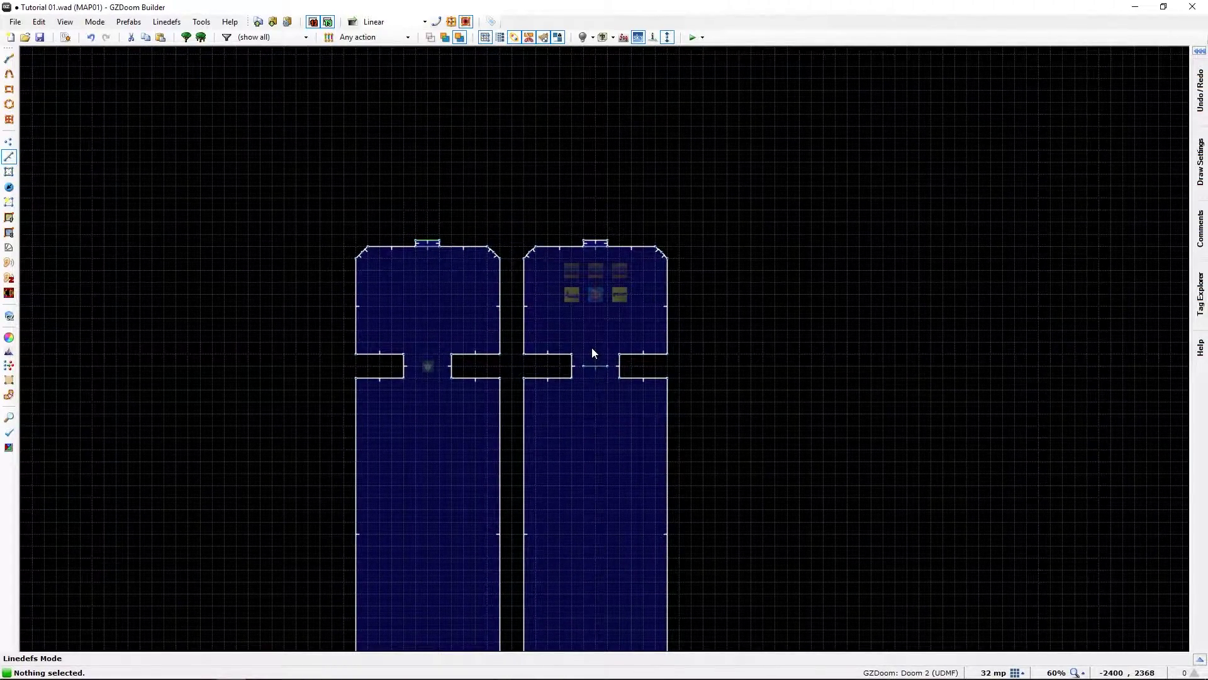
pyautogui.scroll(4, 593, 355)
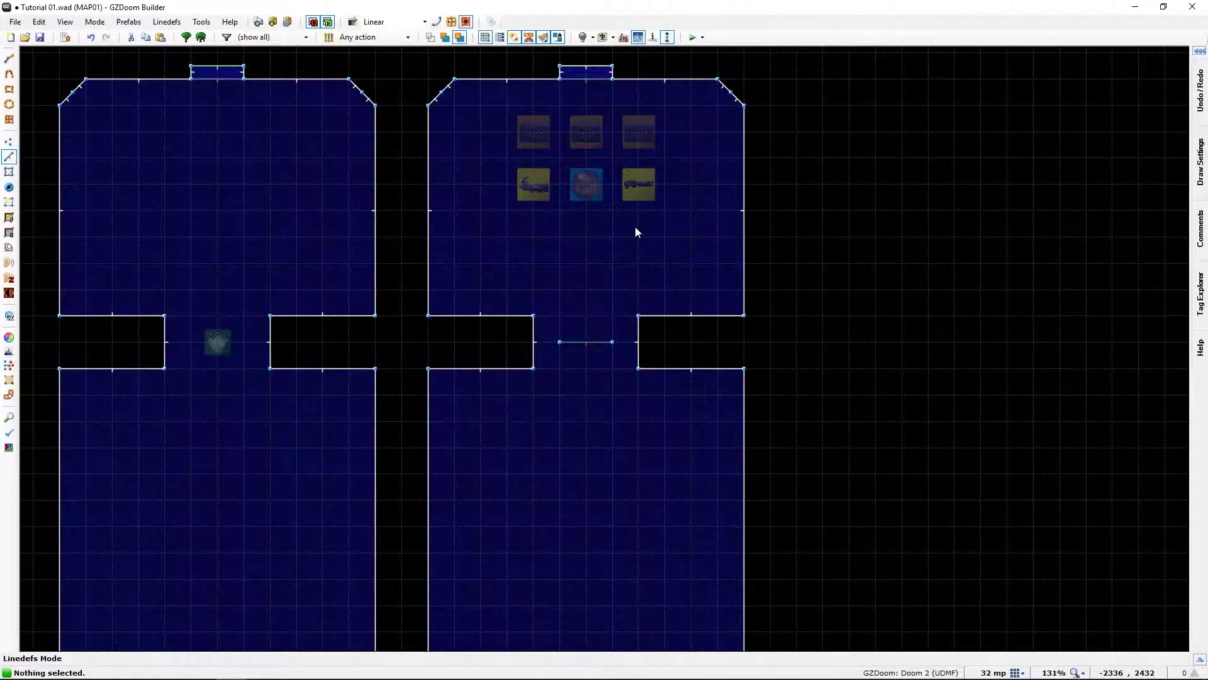
pyautogui.moveTo(291, 281); pyautogui.dragTo(312, 309, button='middle')
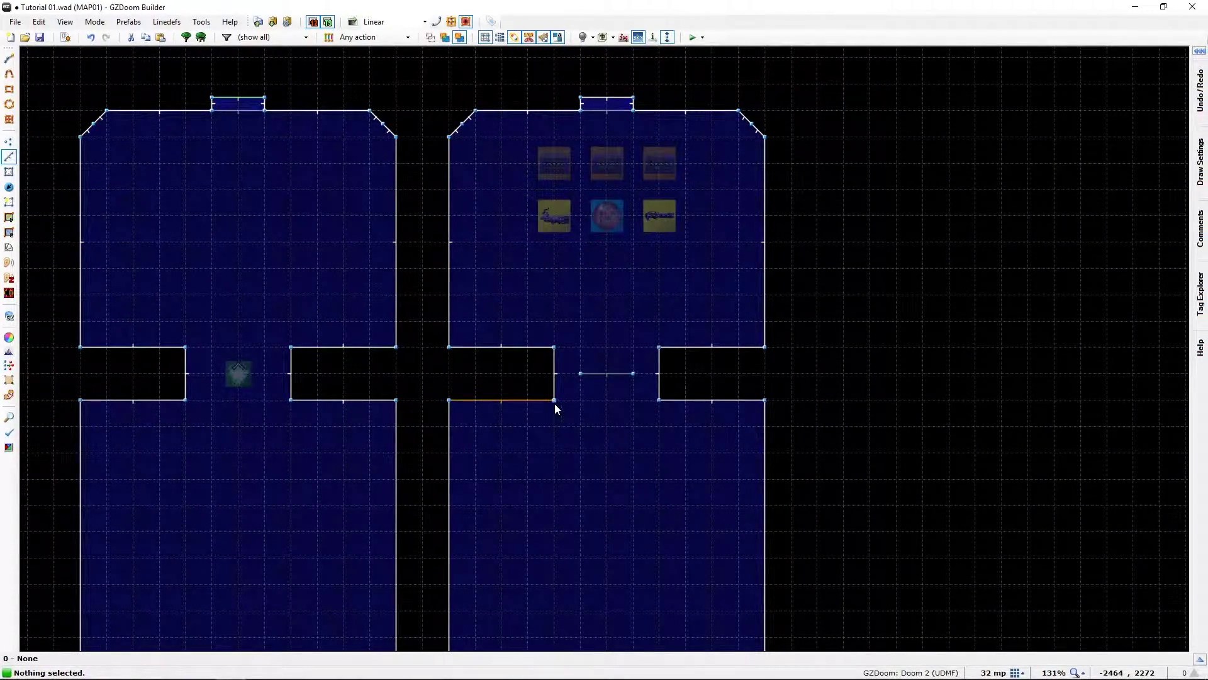
pyautogui.rightClick(614, 375)
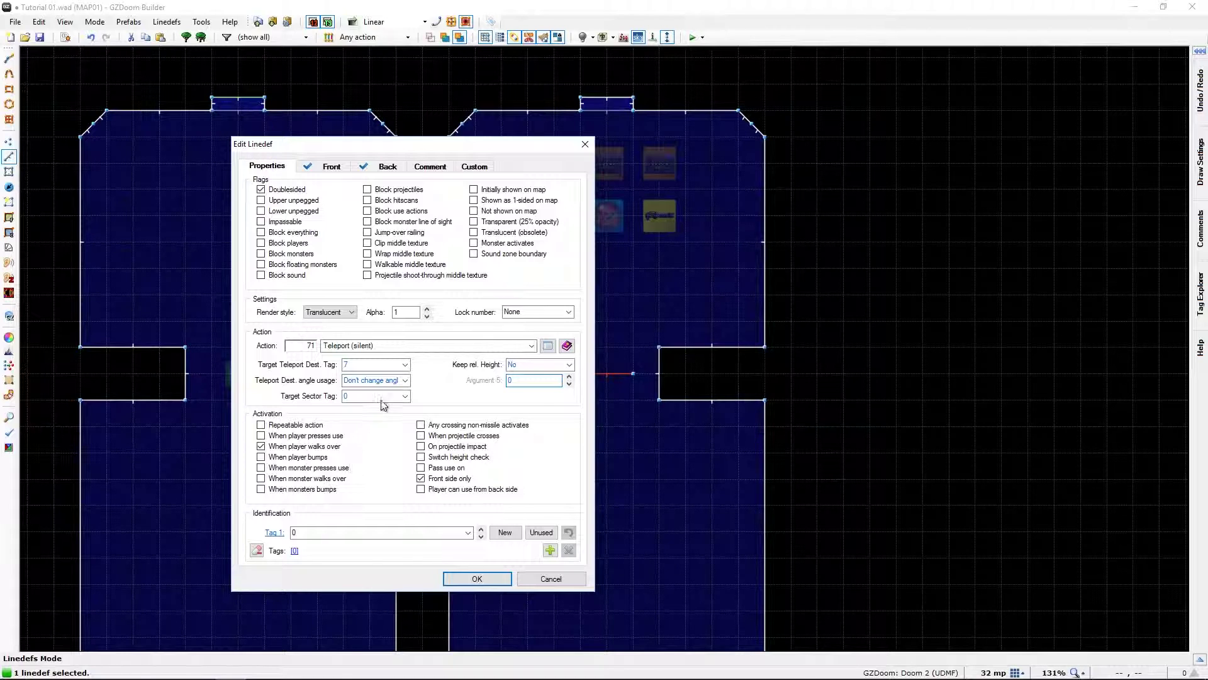
pyautogui.click(531, 346)
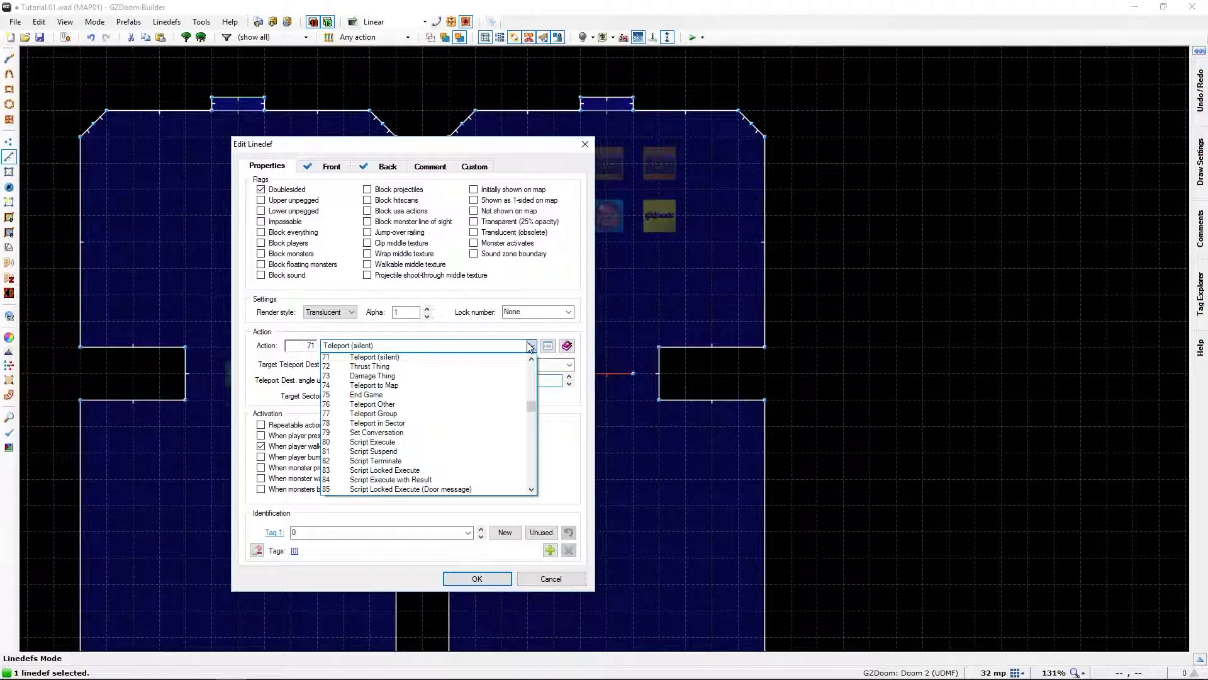
pyautogui.scroll(1, 428, 387)
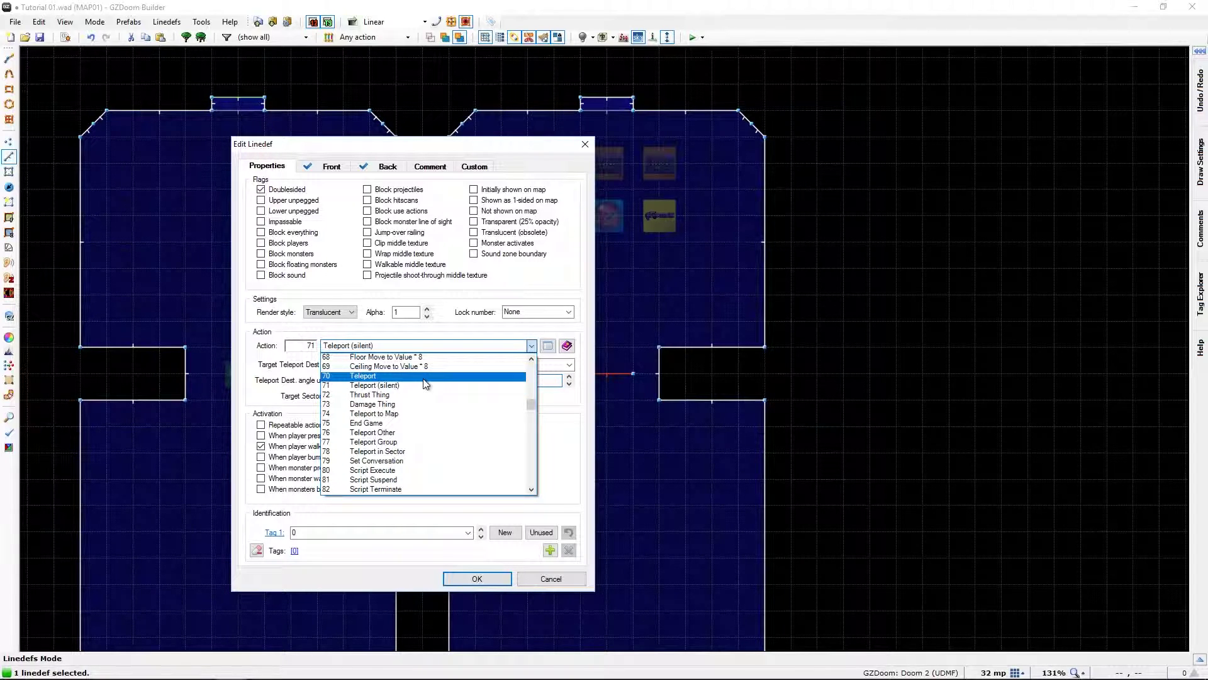
# Check the Teleport category of the predefined actions, then close the linedef properties keeping Teleport (silent).
pyautogui.click(533, 347)
pyautogui.click(548, 345)
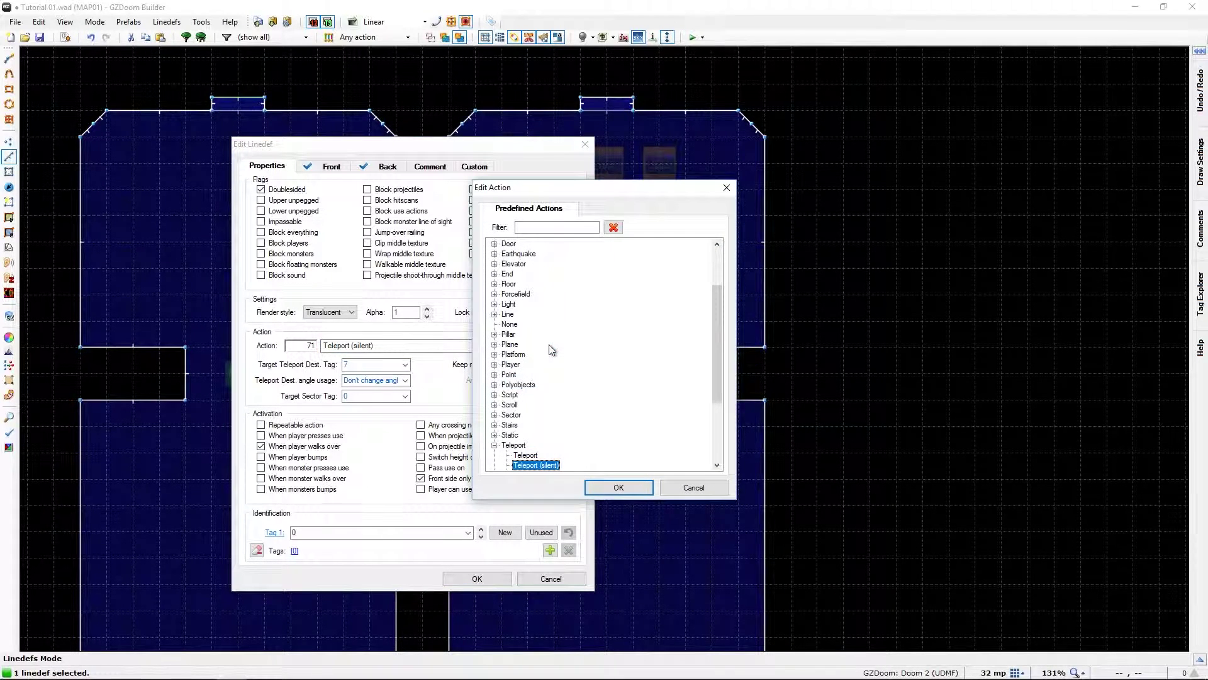
pyautogui.scroll(-2, 549, 345)
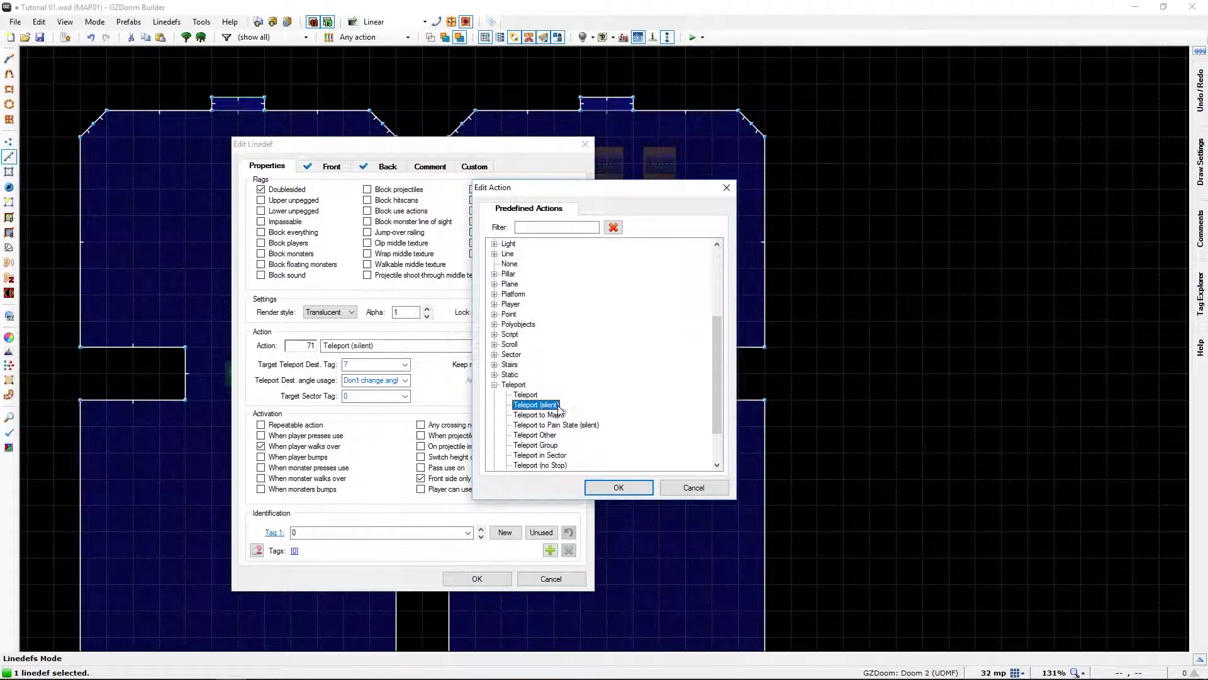
pyautogui.click(694, 488)
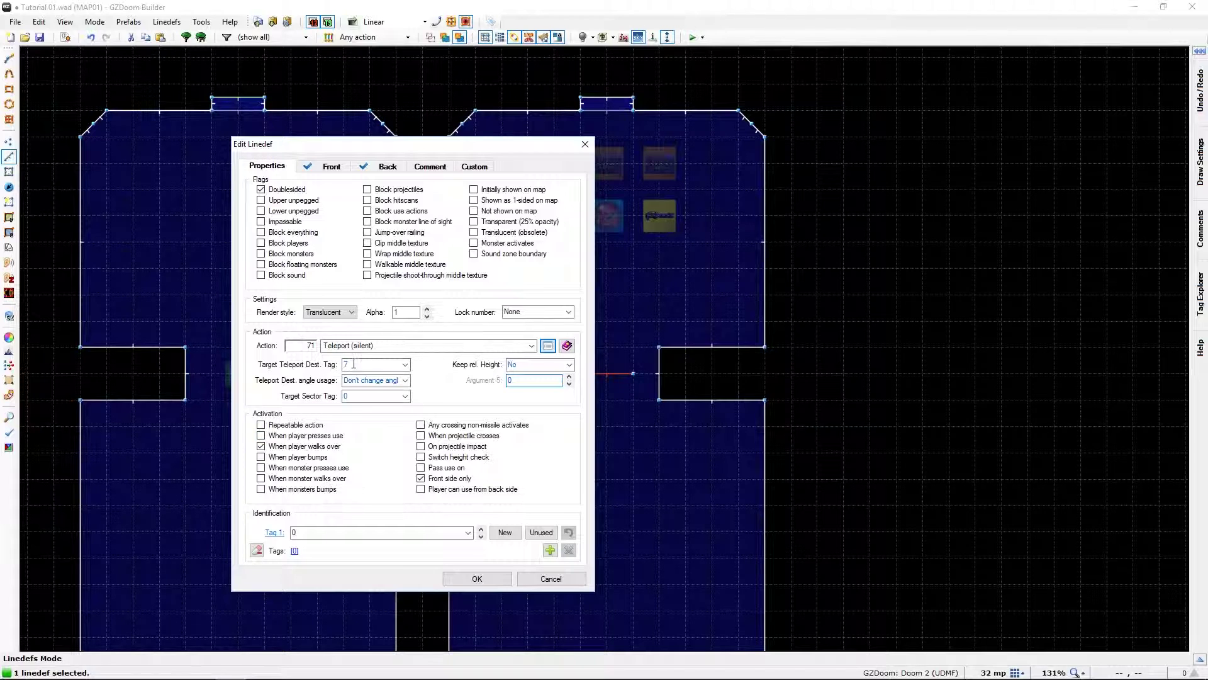
pyautogui.click(477, 579)
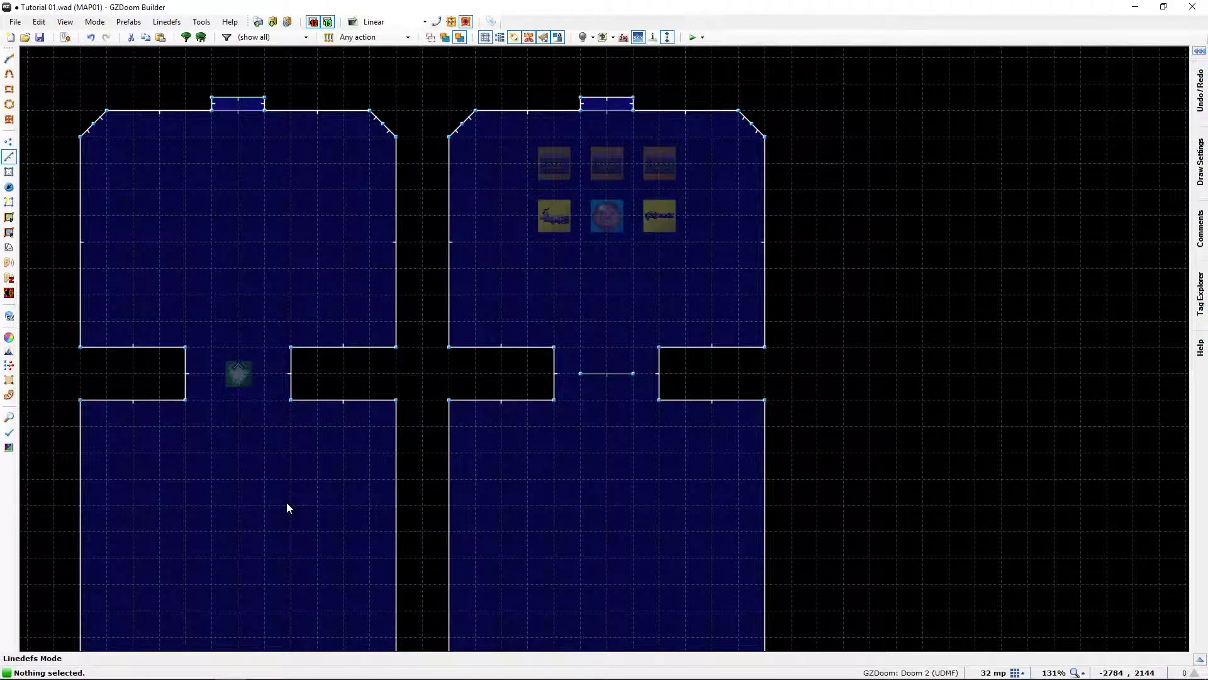
# Review the tag, thing type and position of the teleport destination between the pillars of the empty room.
pyautogui.press('t')
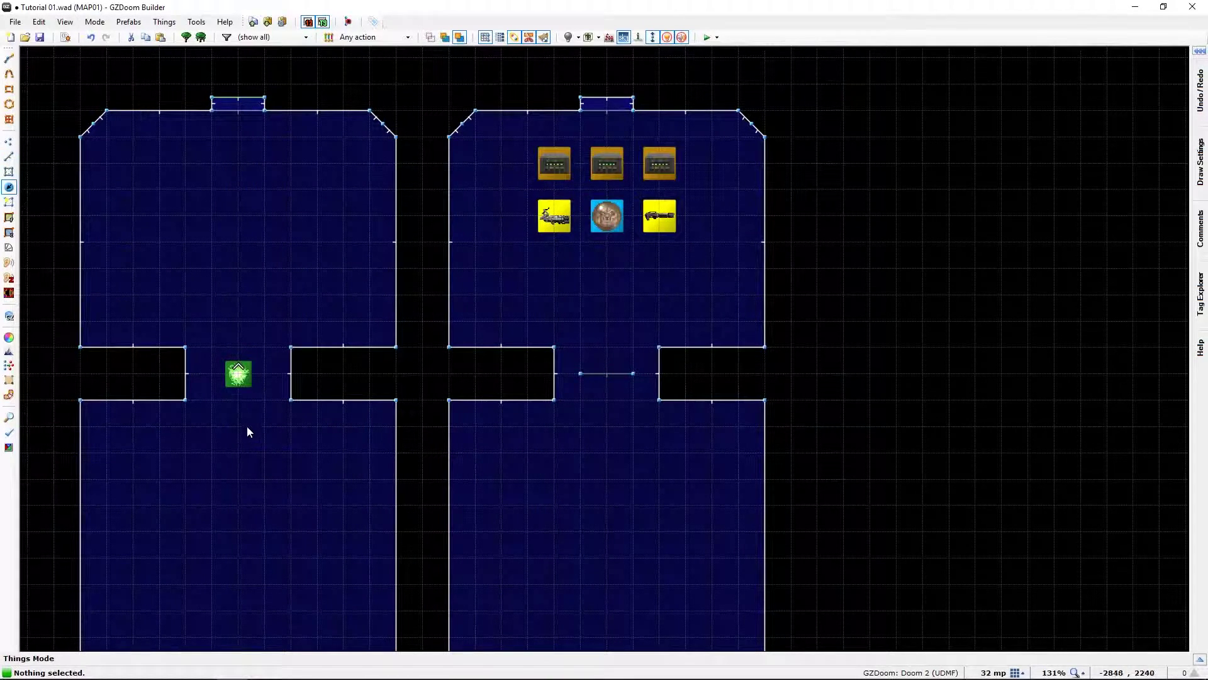
pyautogui.rightClick(234, 372)
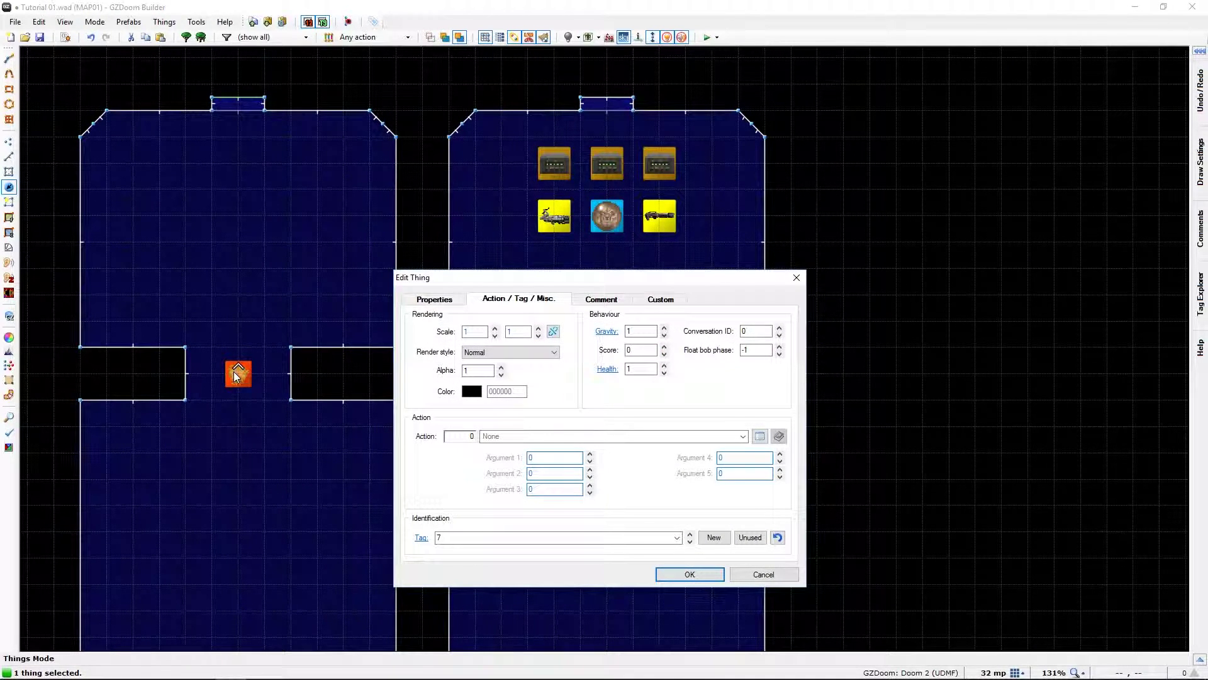
pyautogui.click(420, 304)
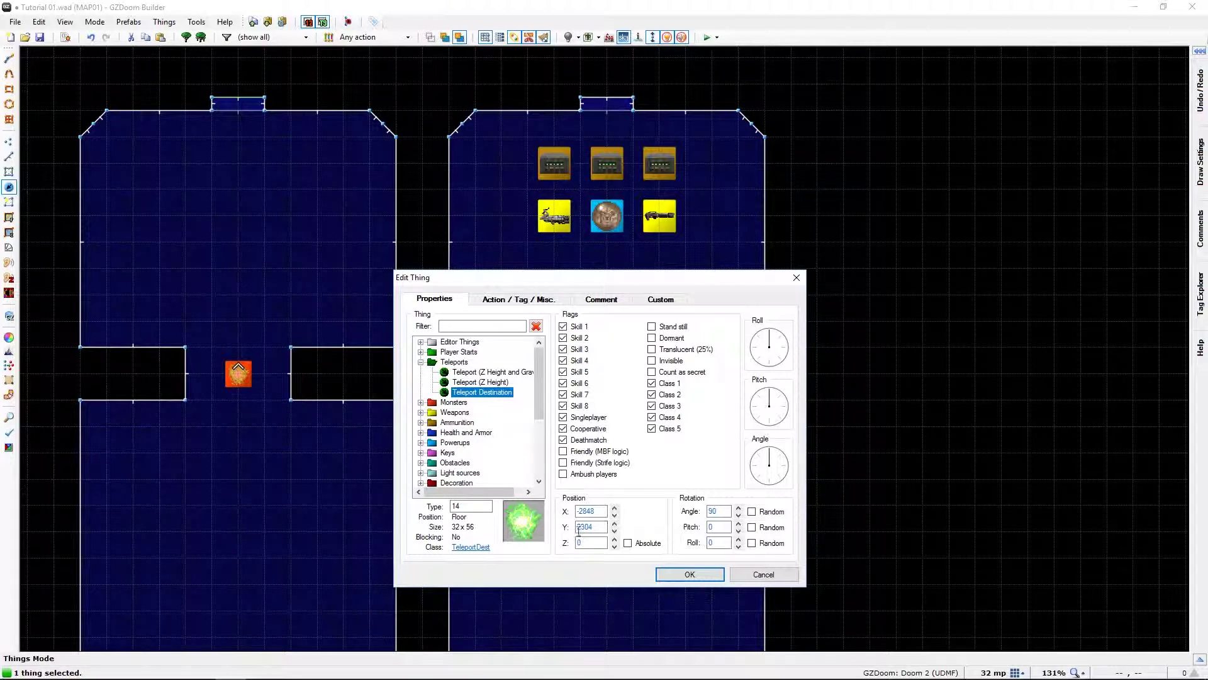
pyautogui.click(701, 573)
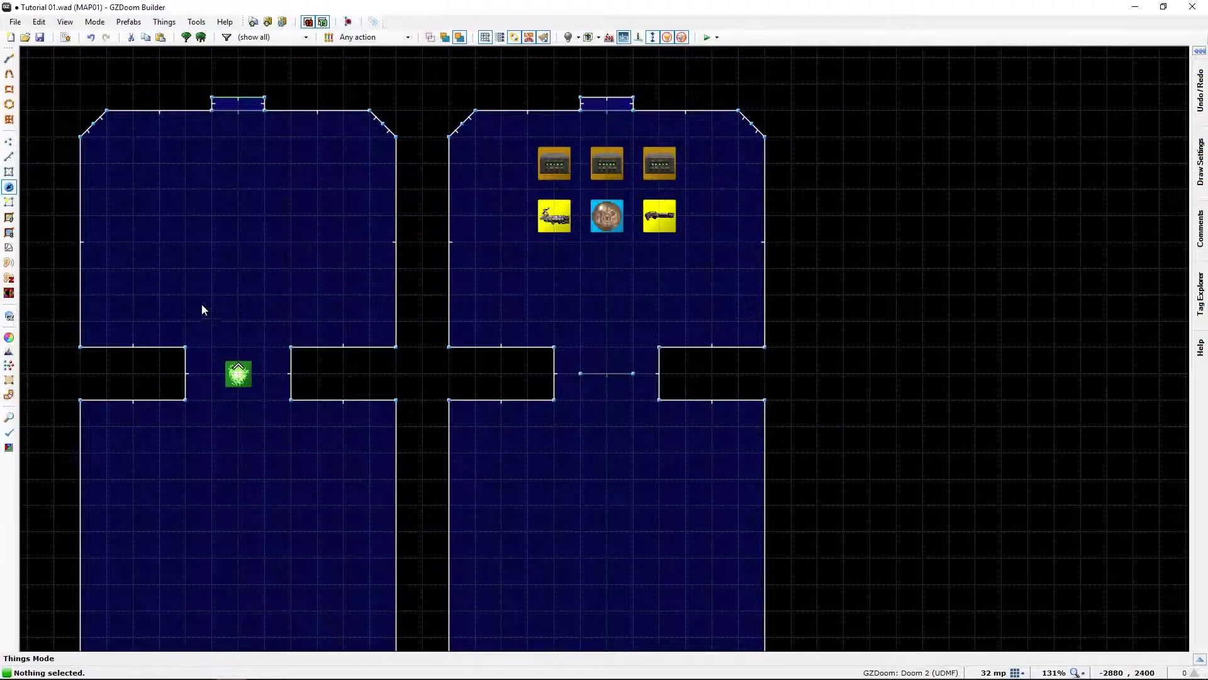
# In the 3D view, shift the ceiling light texture above the exit door to offsets 64, -2.
pyautogui.moveTo(236, 320); pyautogui.dragTo(435, 376, button='middle')
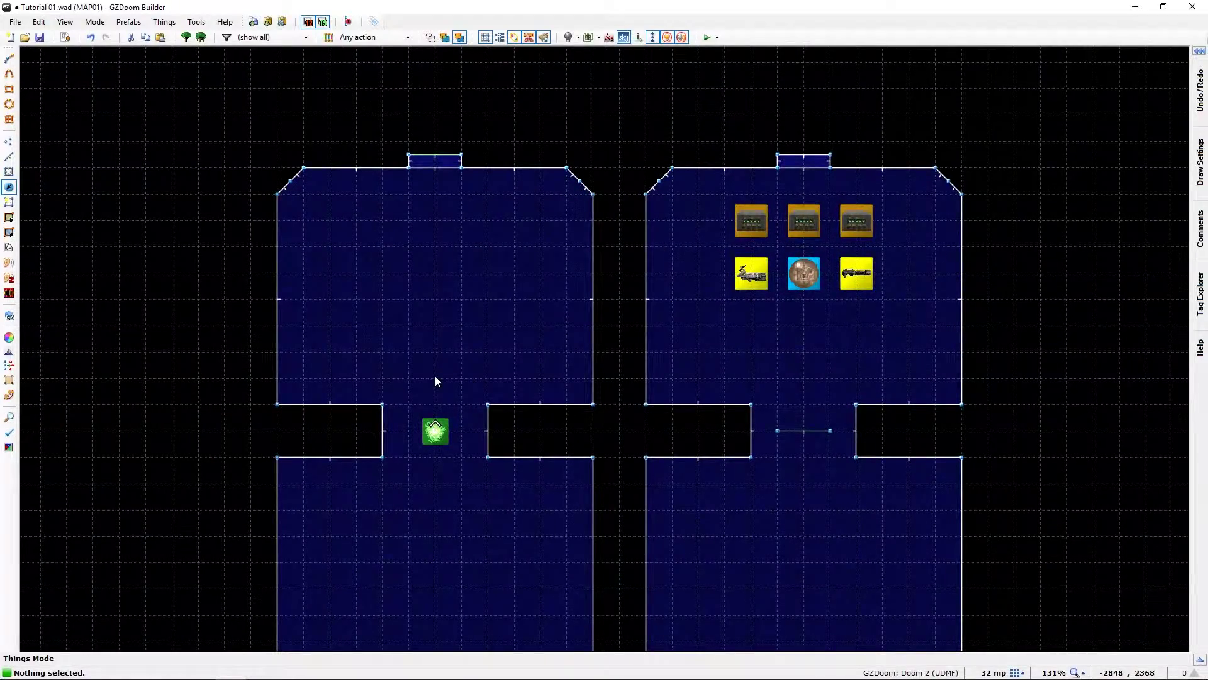
pyautogui.press('q')
pyautogui.press('w')
pyautogui.press('s')
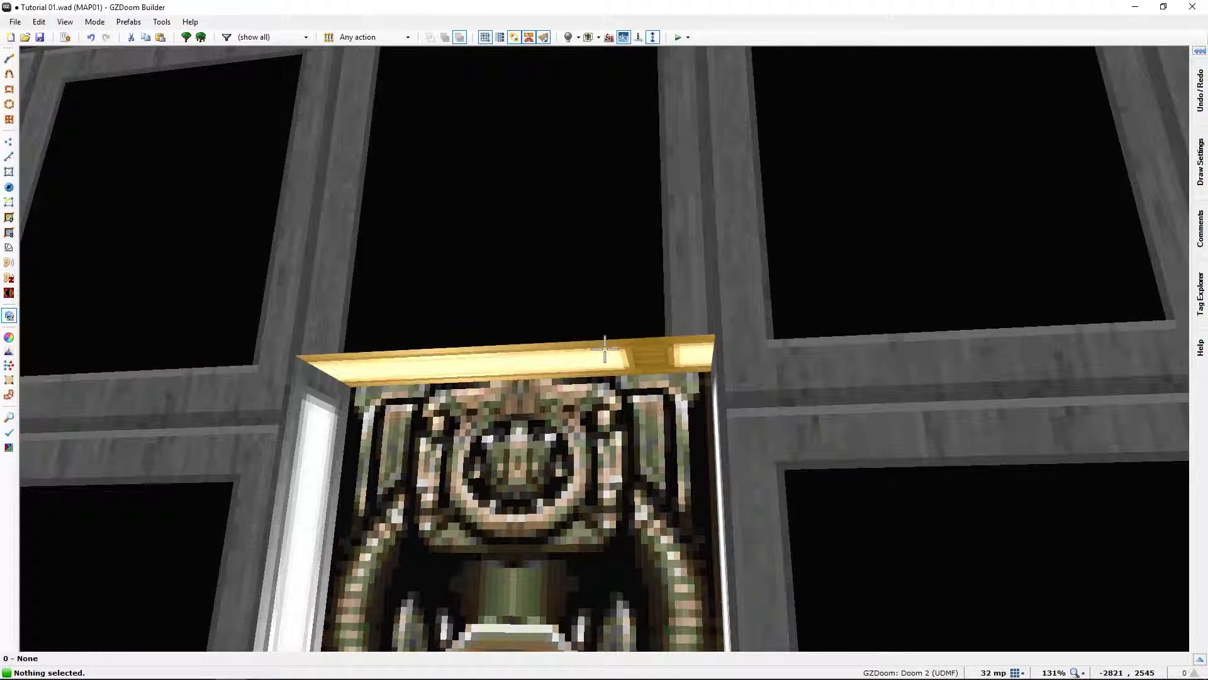
pyautogui.press('Right')
pyautogui.press('Right')
pyautogui.press('Right')
pyautogui.press('Right')
pyautogui.press('Right')
pyautogui.press('Right')
pyautogui.press('Down')
pyautogui.press('Down')
pyautogui.press('Down')
pyautogui.press('Down')
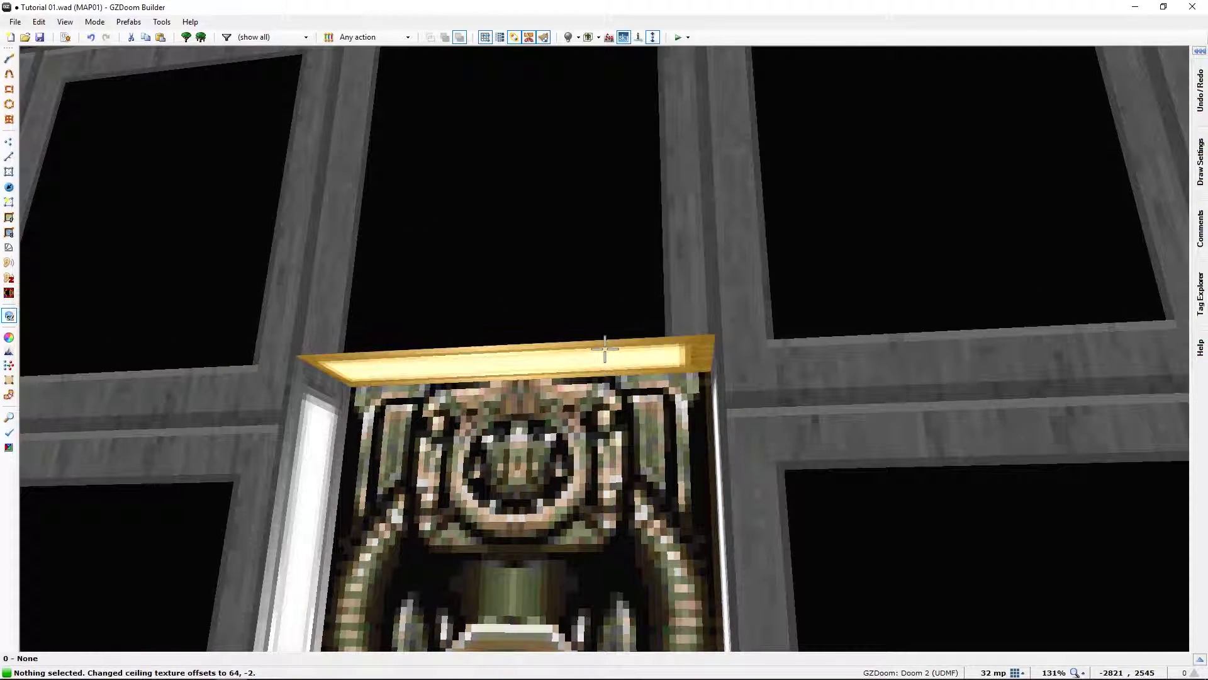
pyautogui.press('Down')
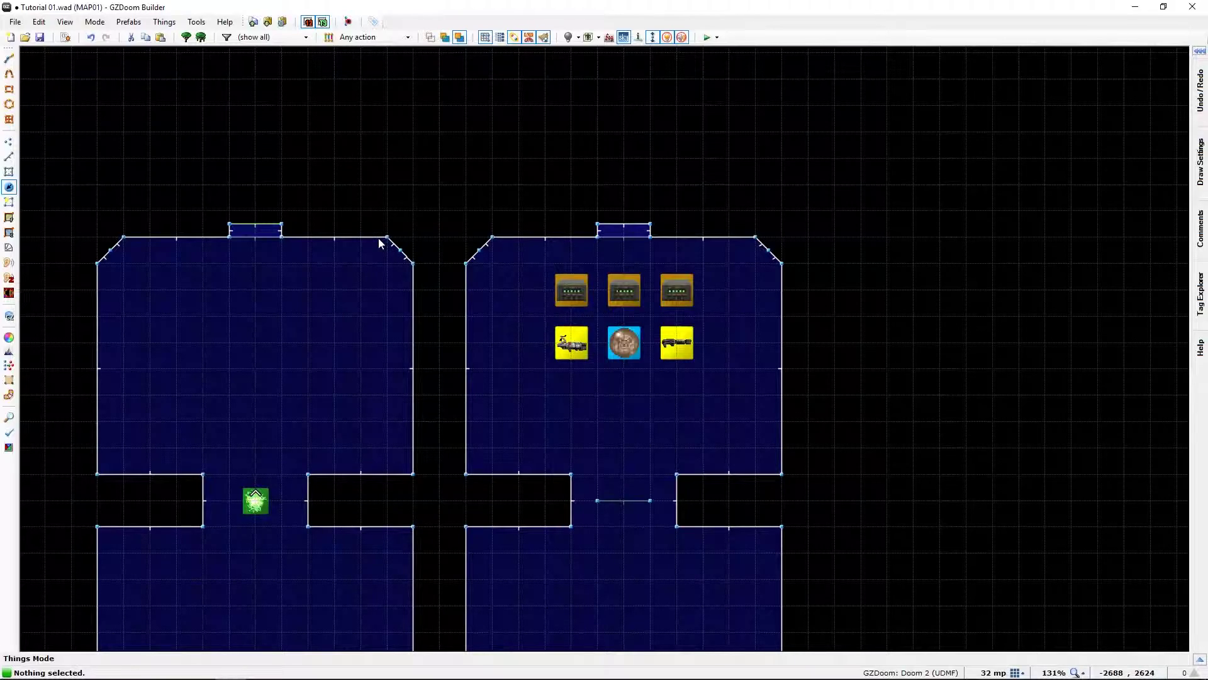
# In the 3D view, examine the exit door of the empty room and its End Game wall from several angles and distances.
pyautogui.moveTo(237, 307); pyautogui.dragTo(449, 357, button='middle')
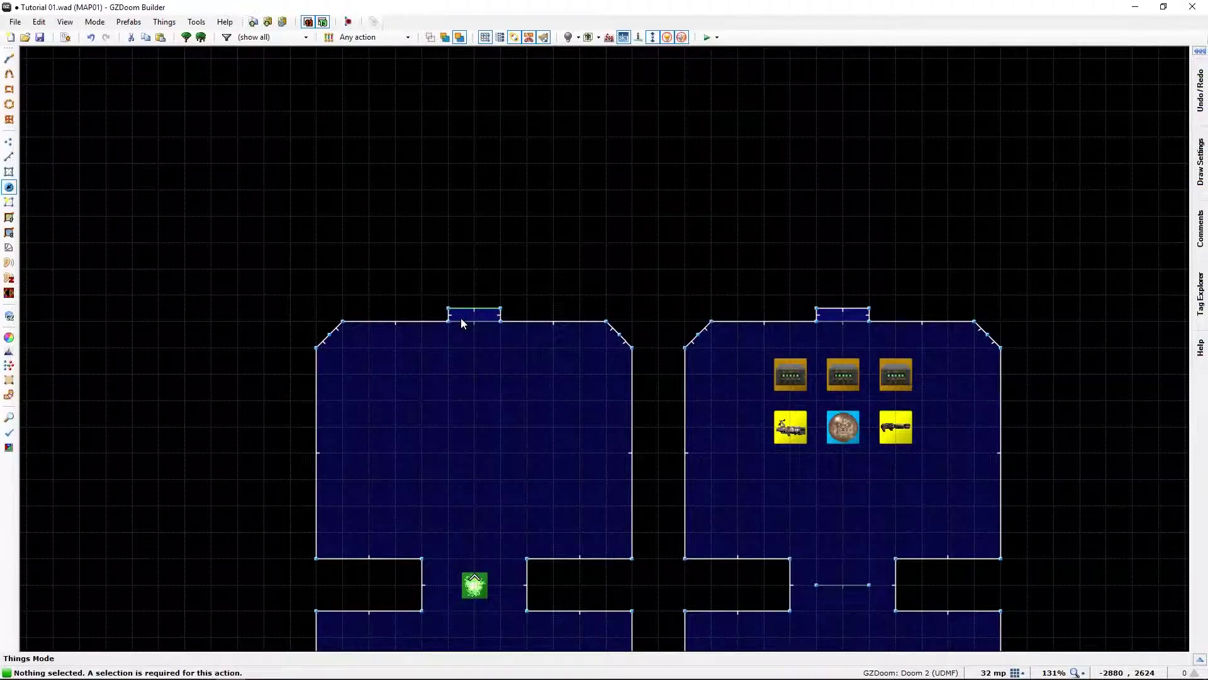
pyautogui.press('w')
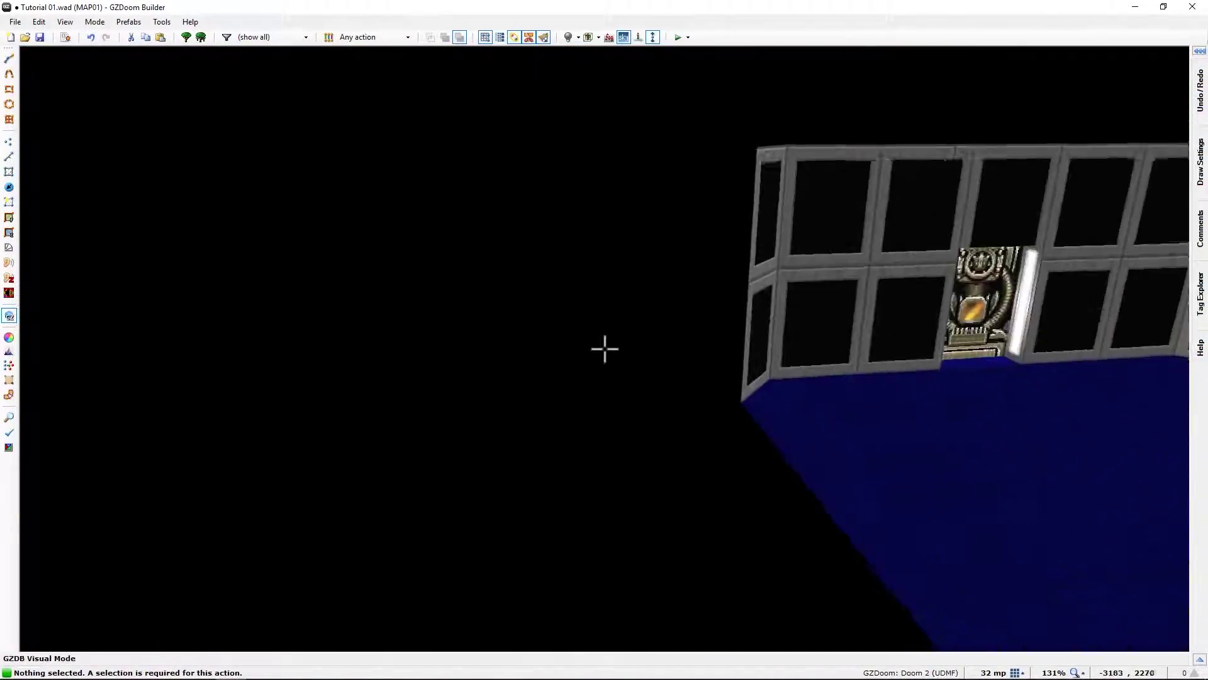
pyautogui.press('e')
pyautogui.press('s')
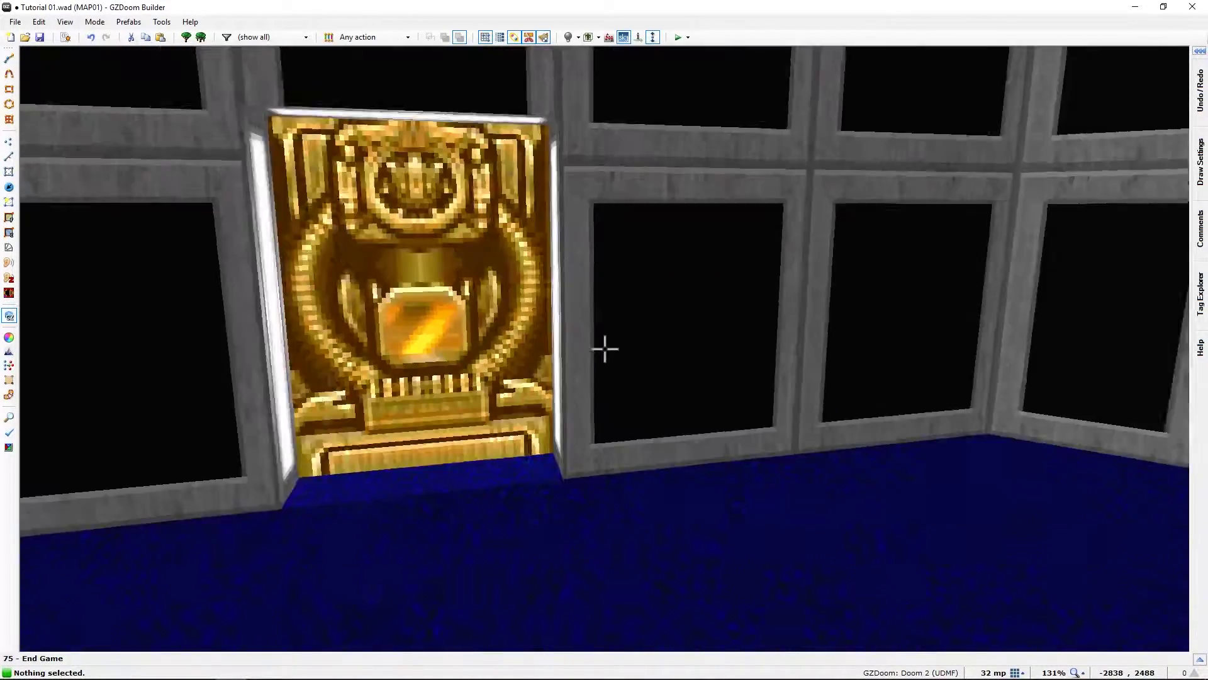
pyautogui.press('e')
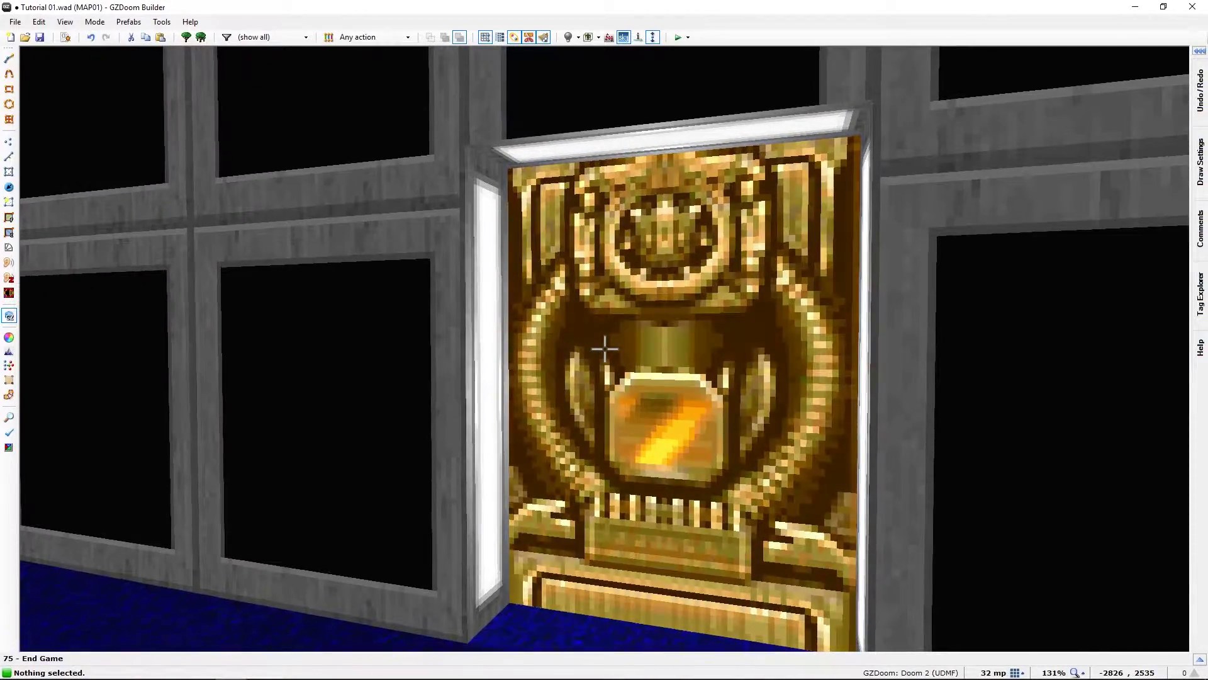
pyautogui.moveTo(604, 349)
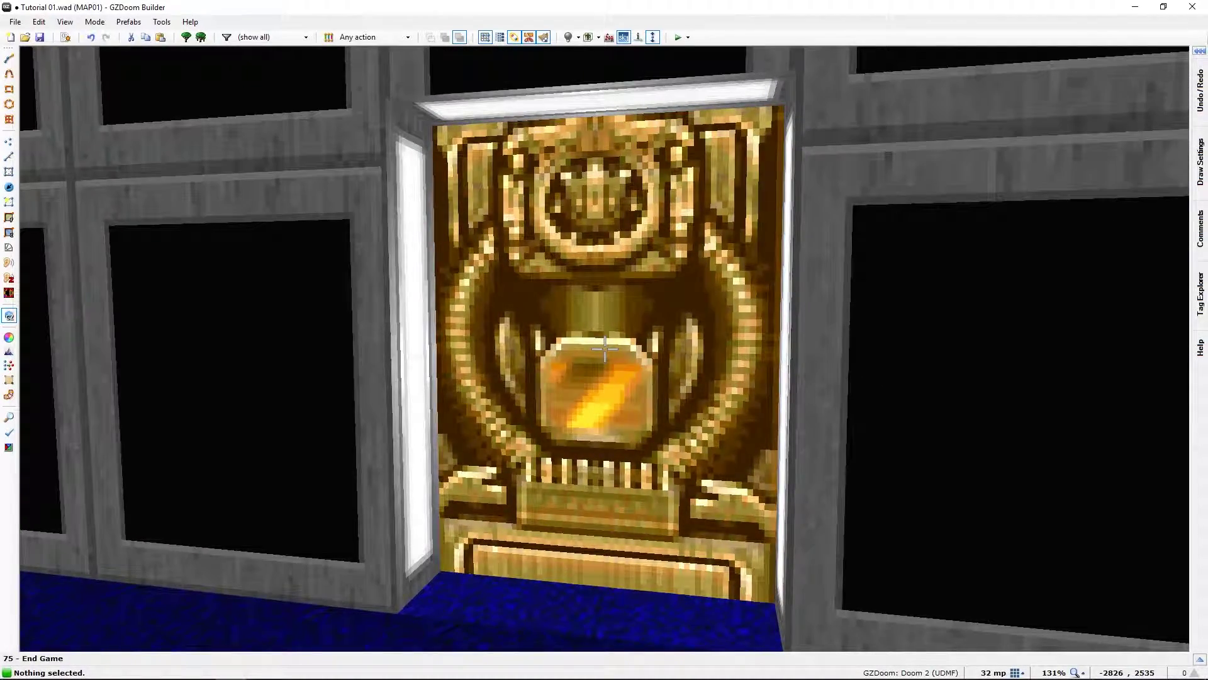
pyautogui.press('s')
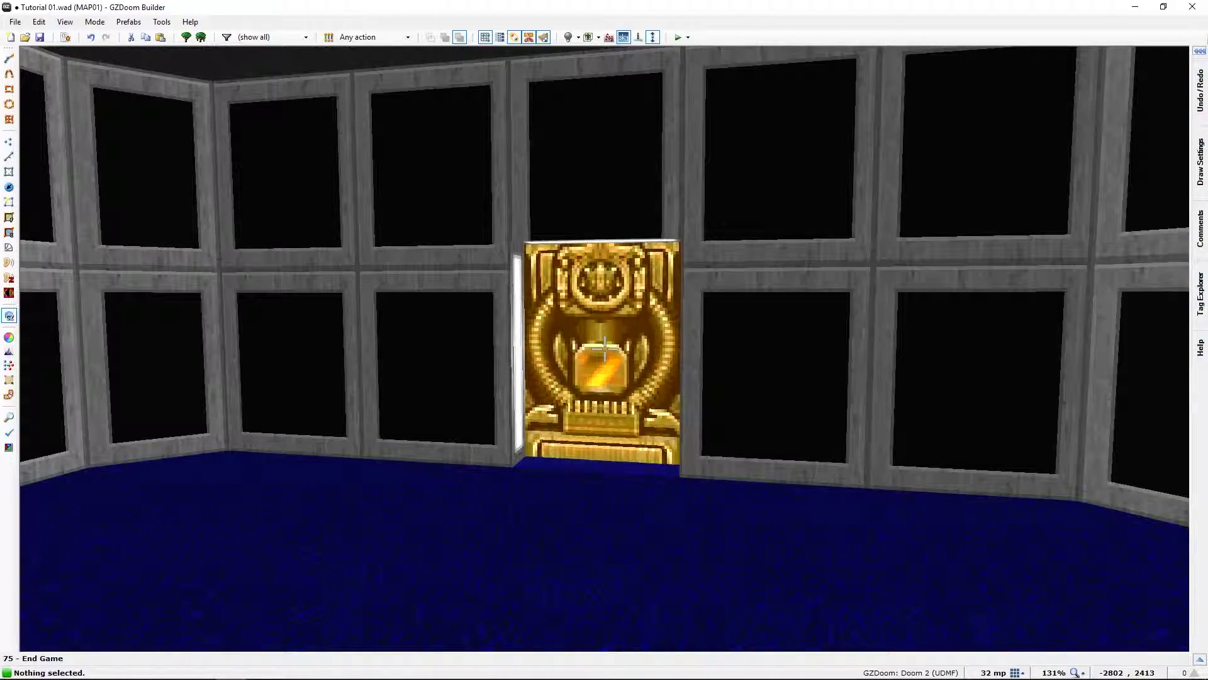
pyautogui.press('w')
pyautogui.press('s')
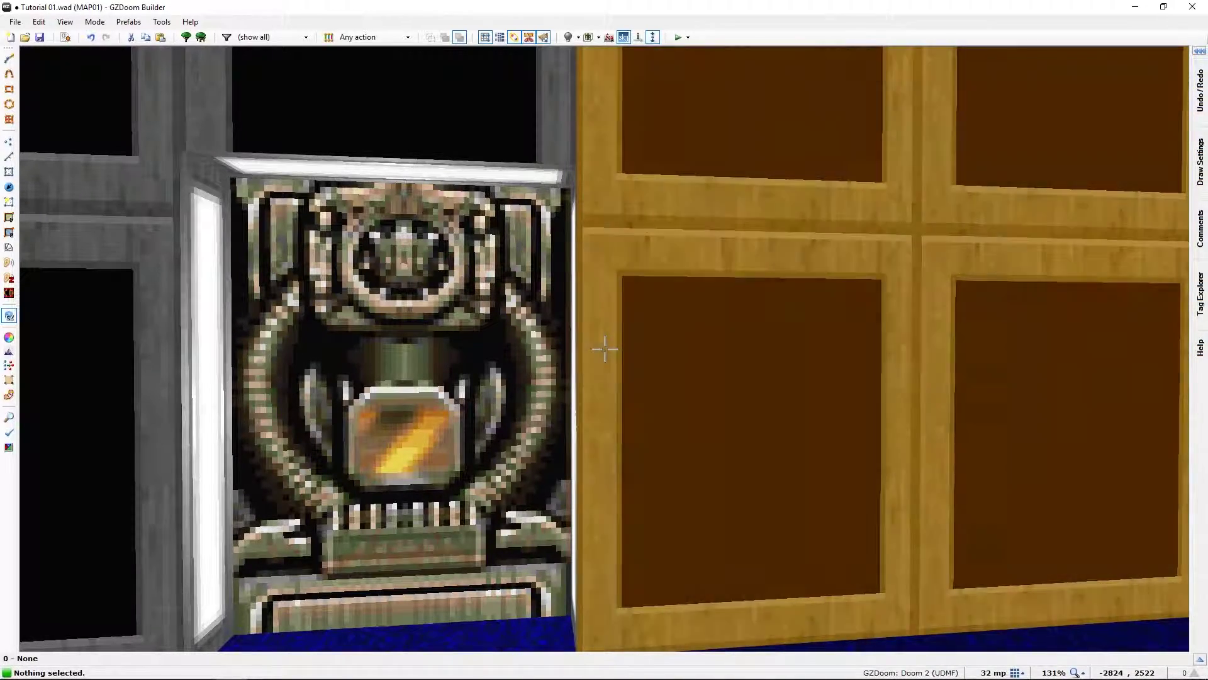
pyautogui.press('a')
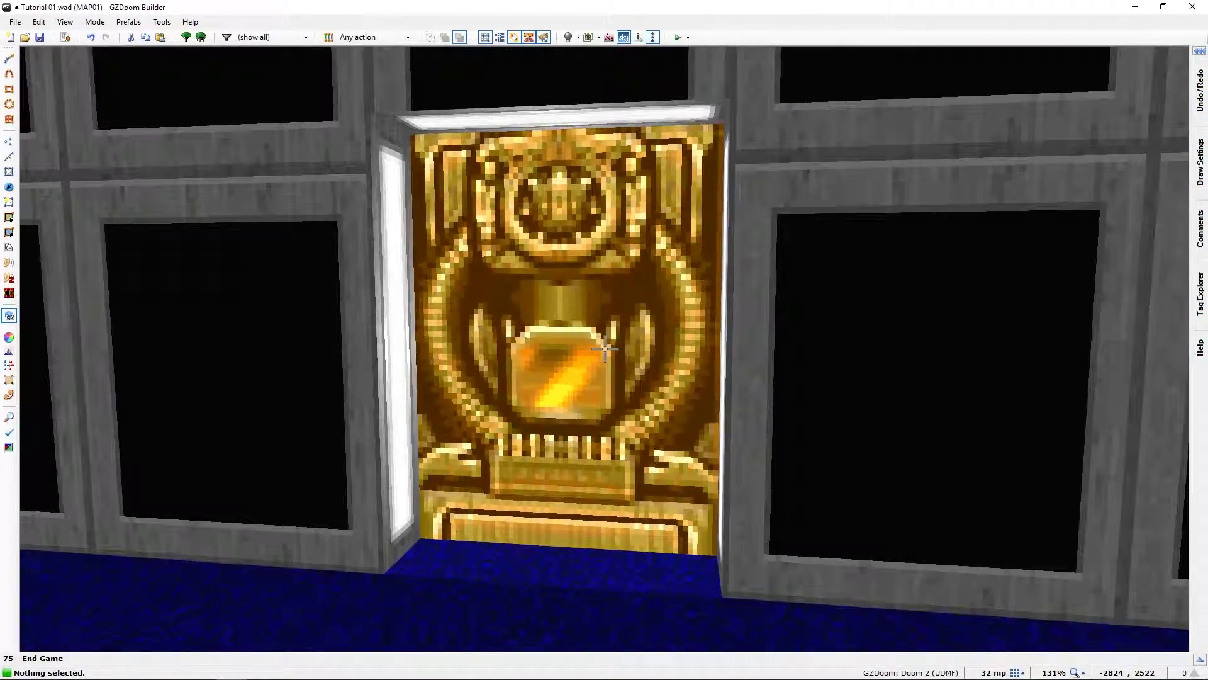
pyautogui.press('a')
pyautogui.press('w')
pyautogui.press('d')
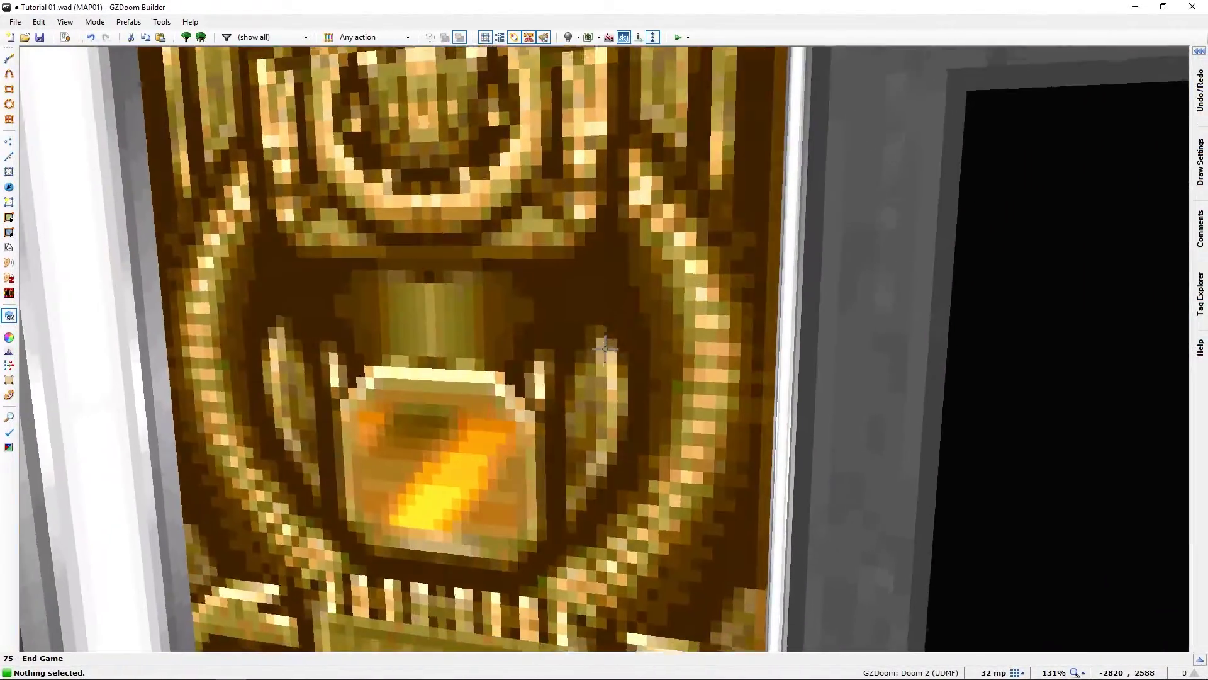
pyautogui.press('s')
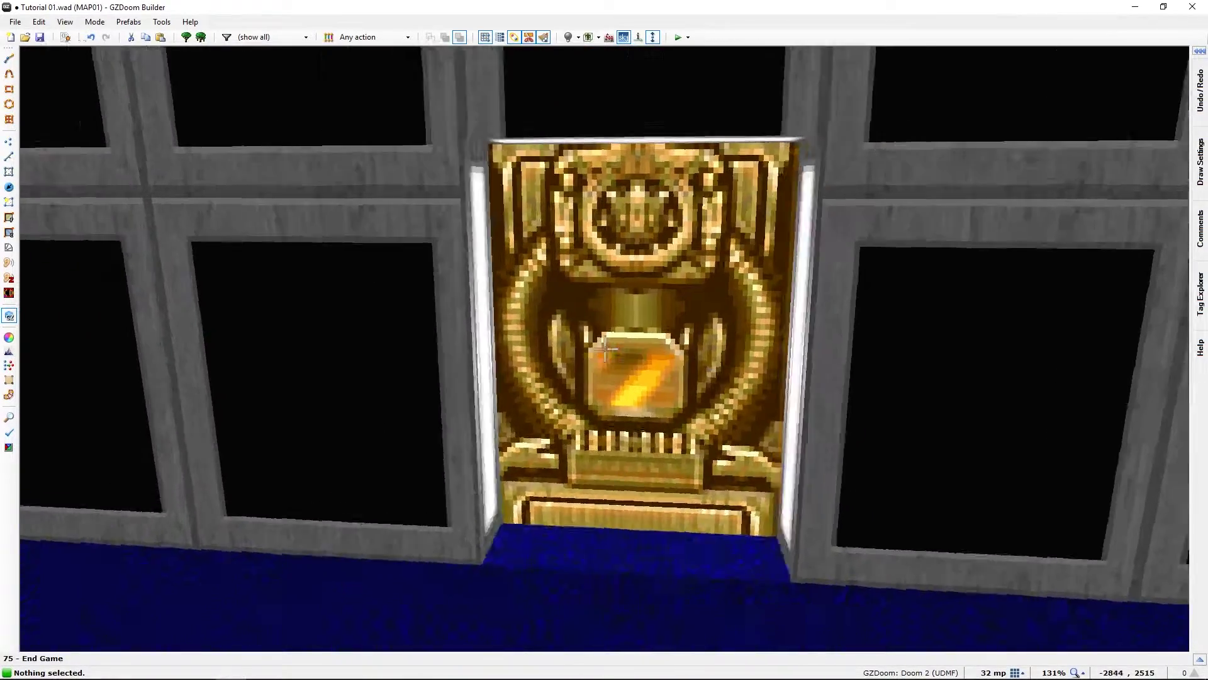
pyautogui.press('a')
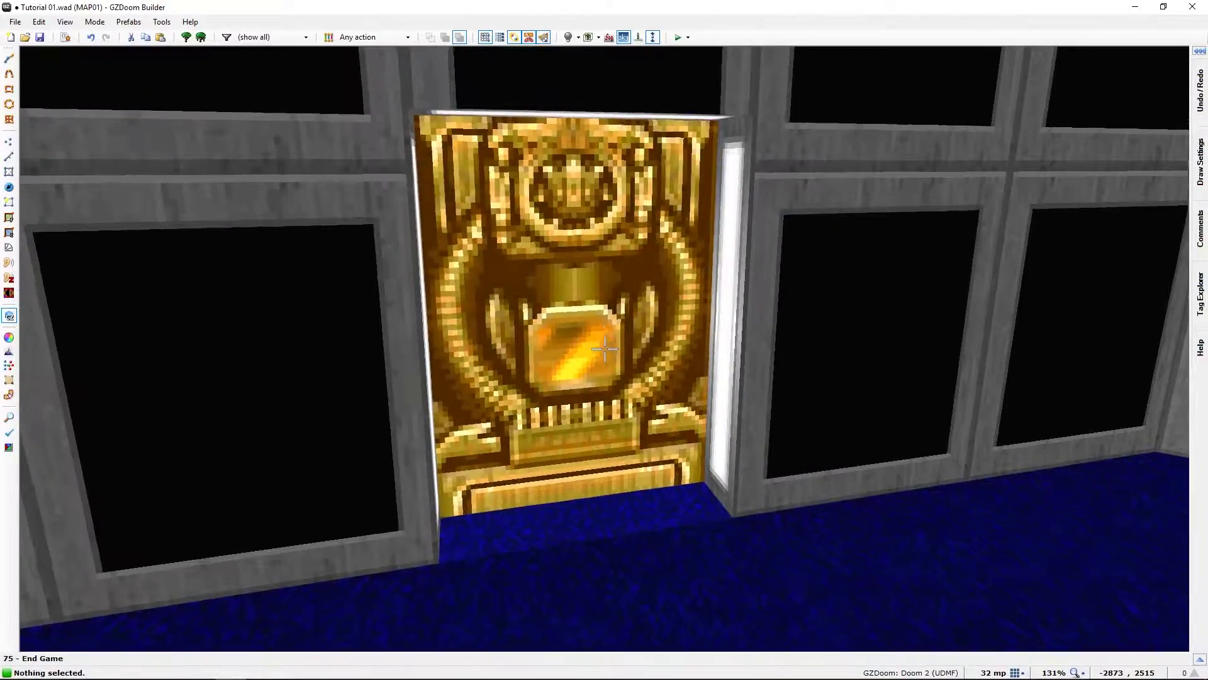
pyautogui.press('d')
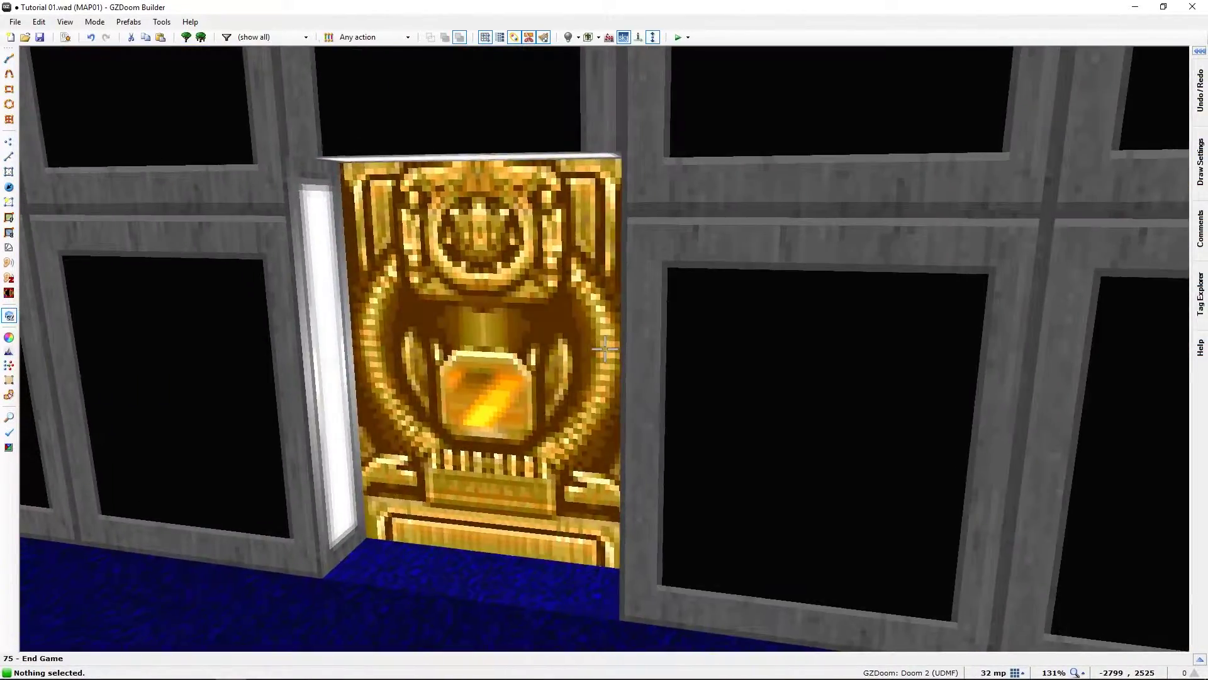
pyautogui.moveTo(604, 349)
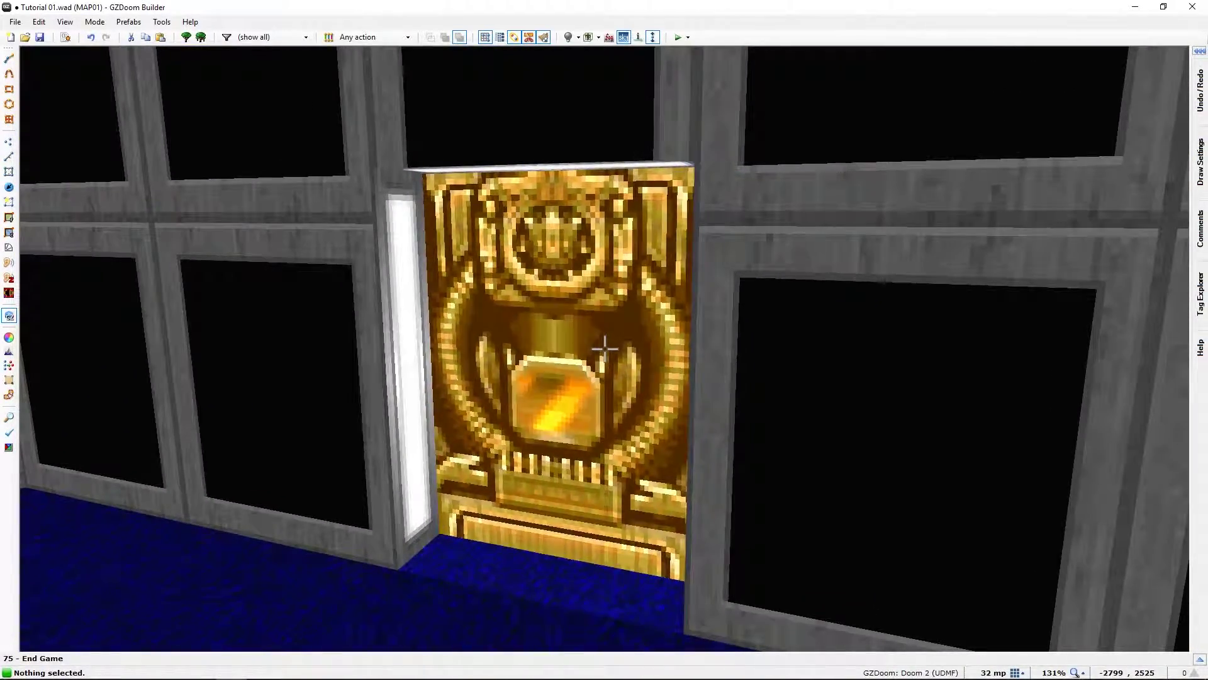
pyautogui.press('q')
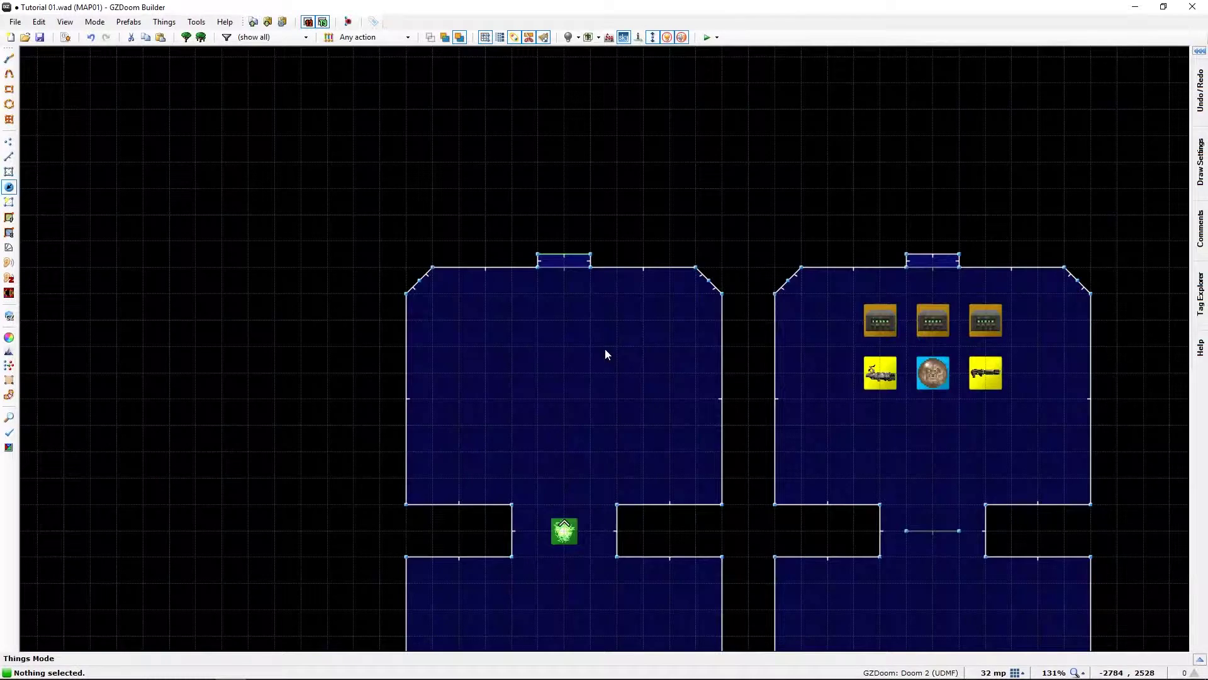
pyautogui.rightClick(565, 255)
pyautogui.press('Return')
pyautogui.hotkey('ctrl', 'z')
# Open the properties of the exit door's rear linedef and bring up the predefined actions at its End category.
pyautogui.press('l')
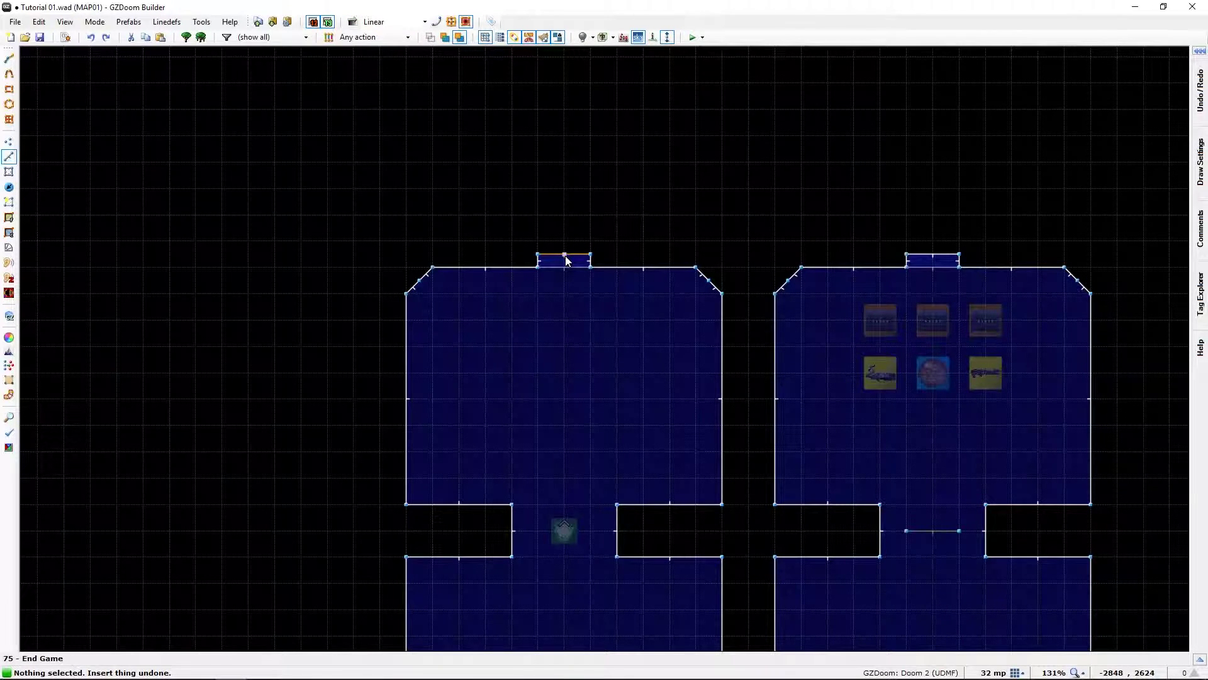
pyautogui.rightClick(565, 256)
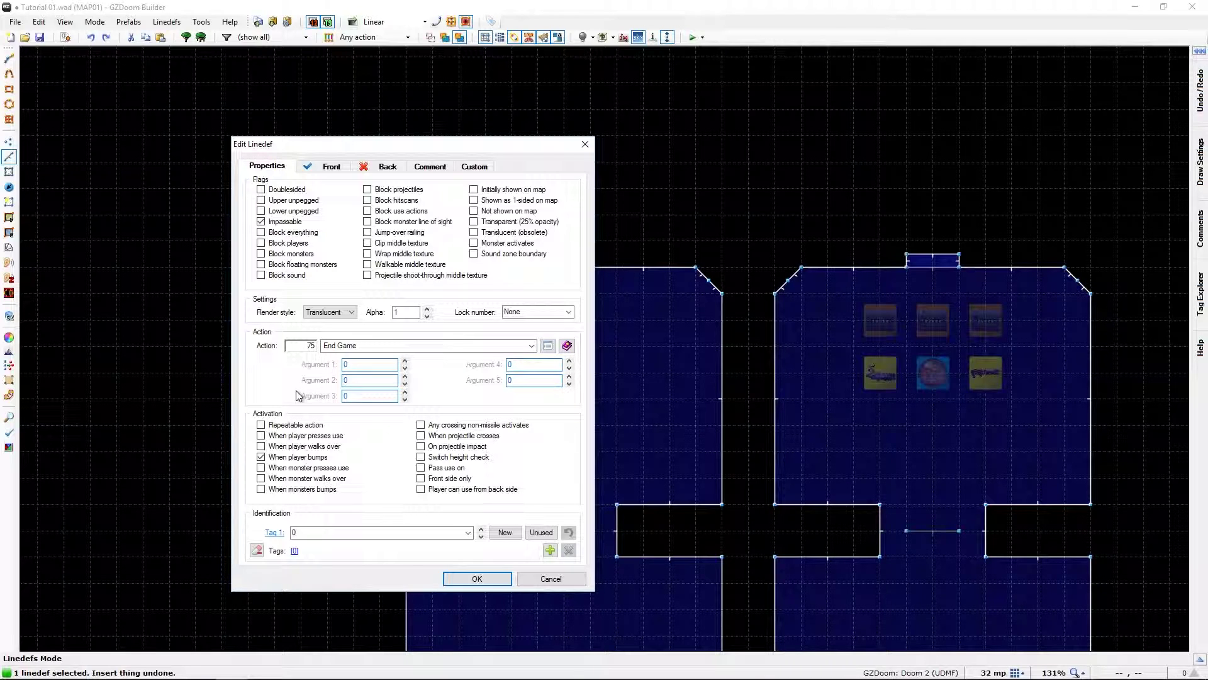
pyautogui.click(548, 345)
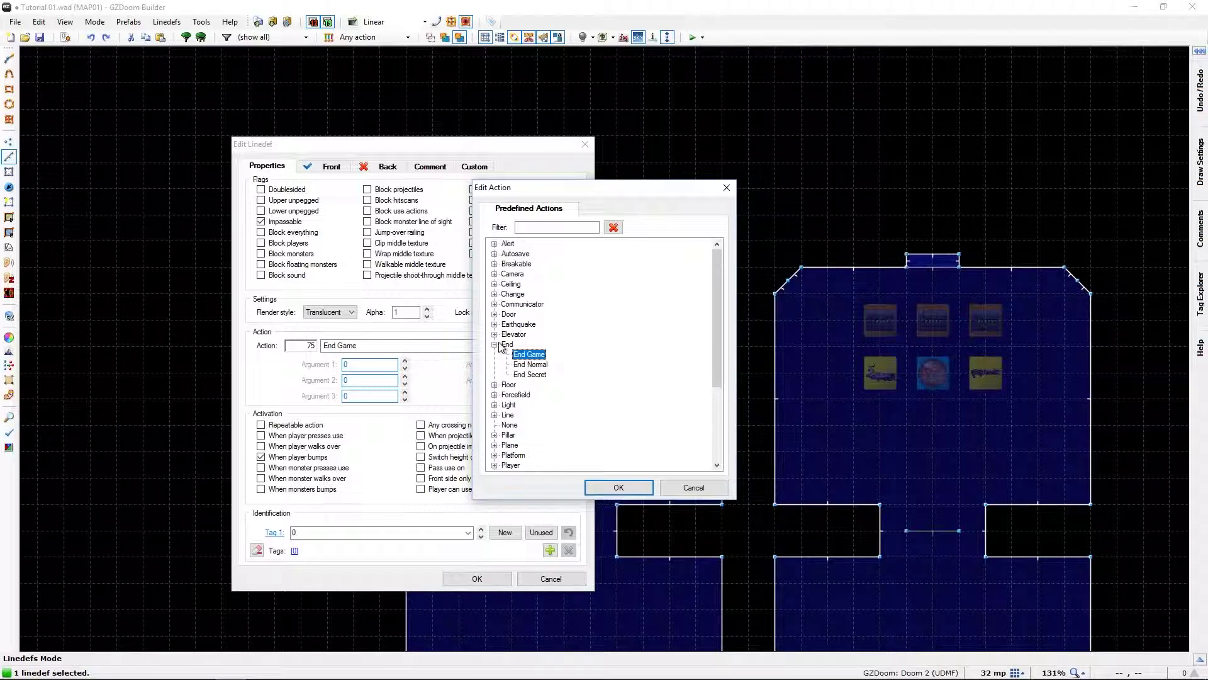
# Compare the End Normal and End Secret actions, then cancel the changes and review the exit line's activation before closing its properties.
pyautogui.click(536, 365)
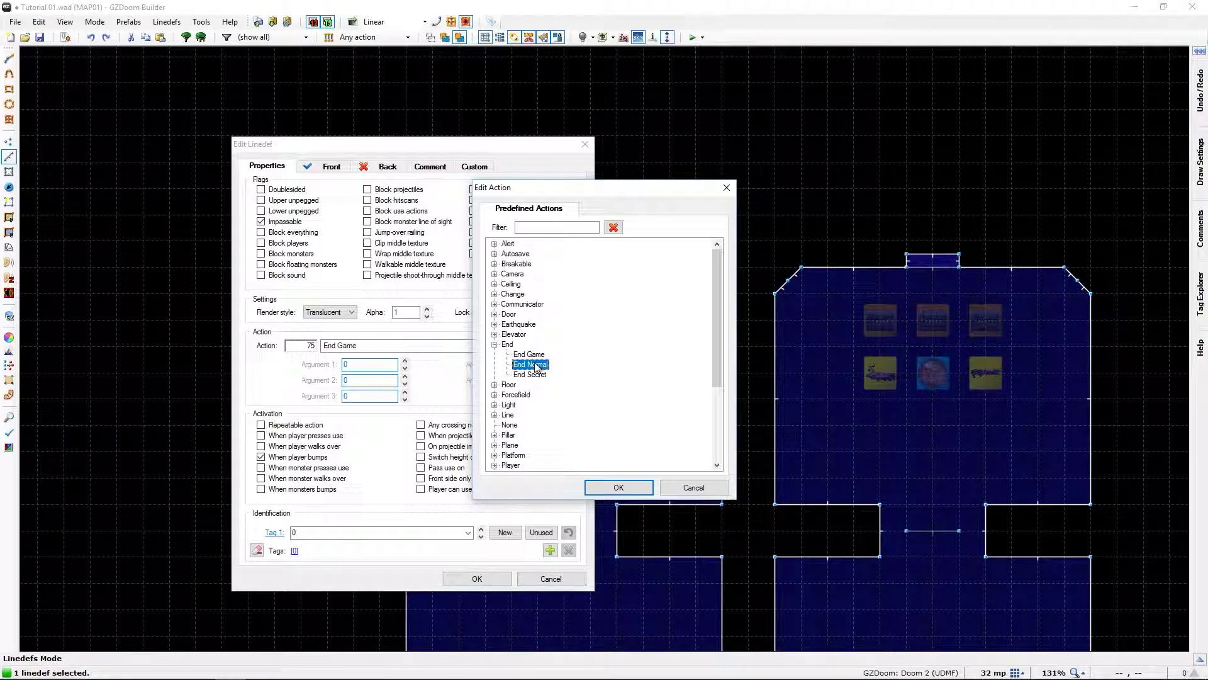
pyautogui.moveTo(337, 676)
pyautogui.click(536, 378)
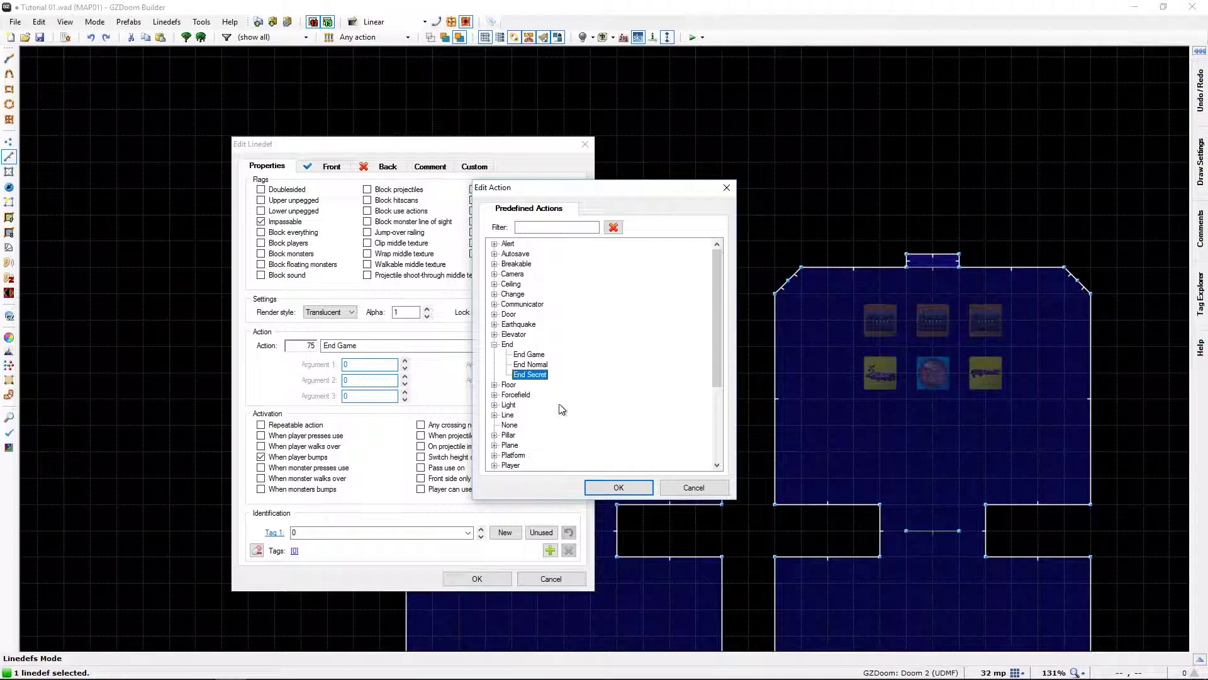
pyautogui.click(520, 368)
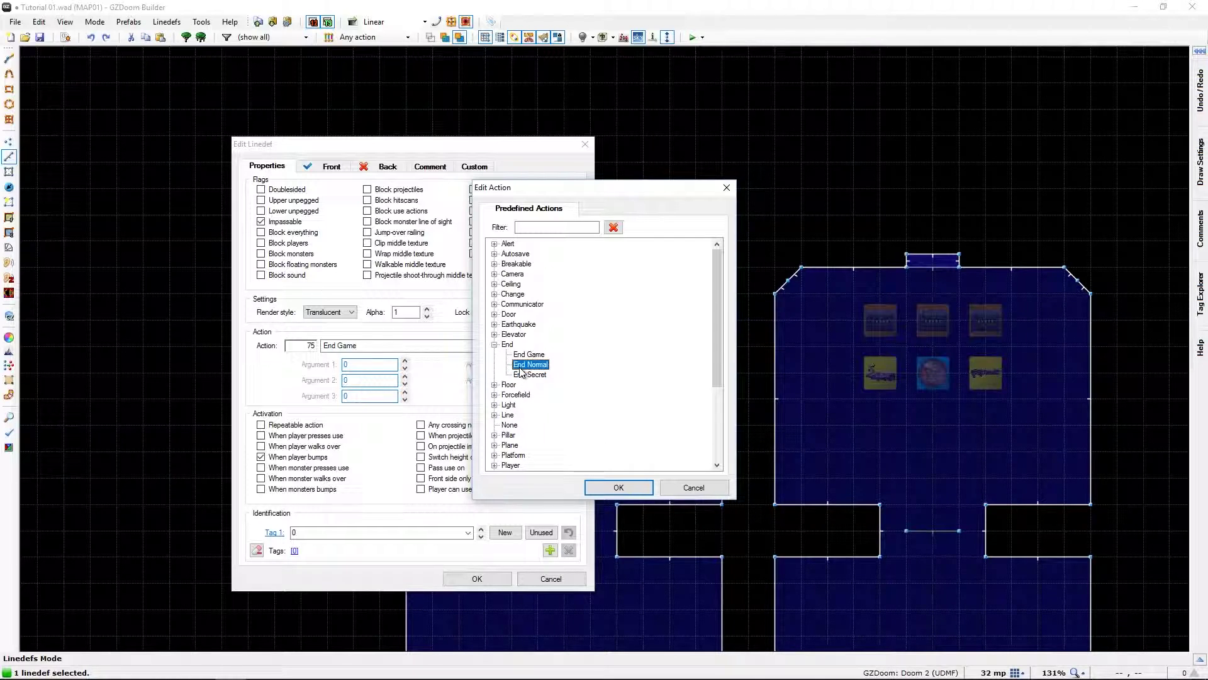
pyautogui.click(692, 488)
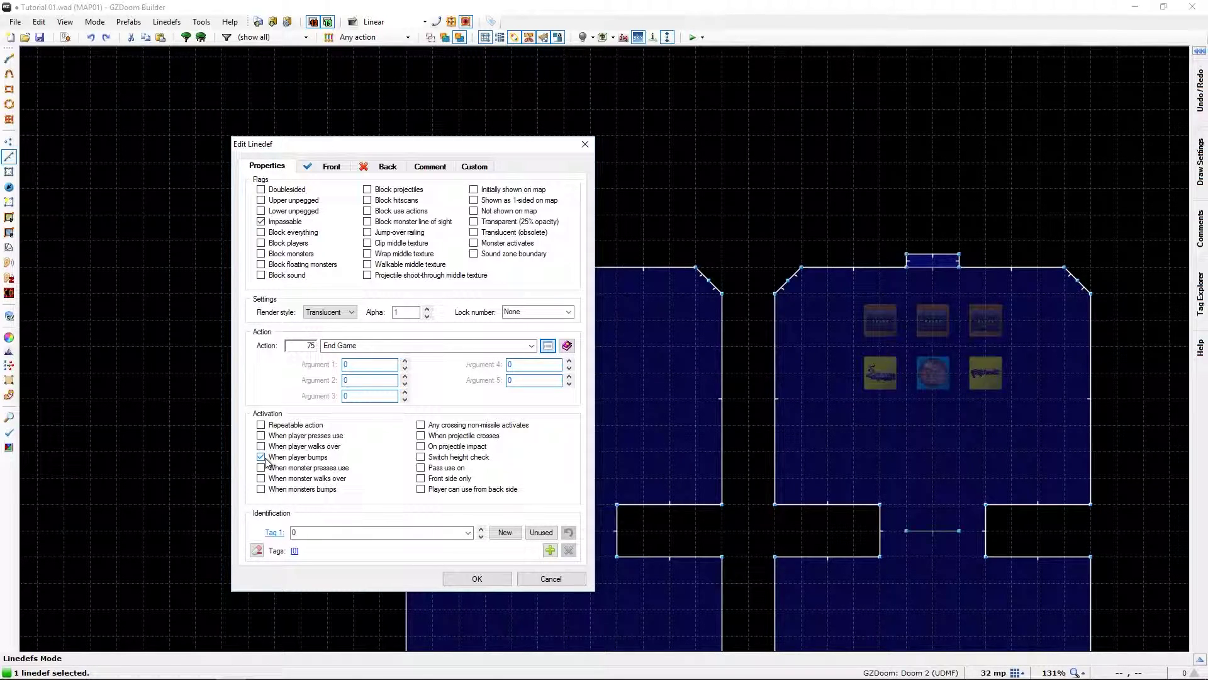
pyautogui.click(526, 580)
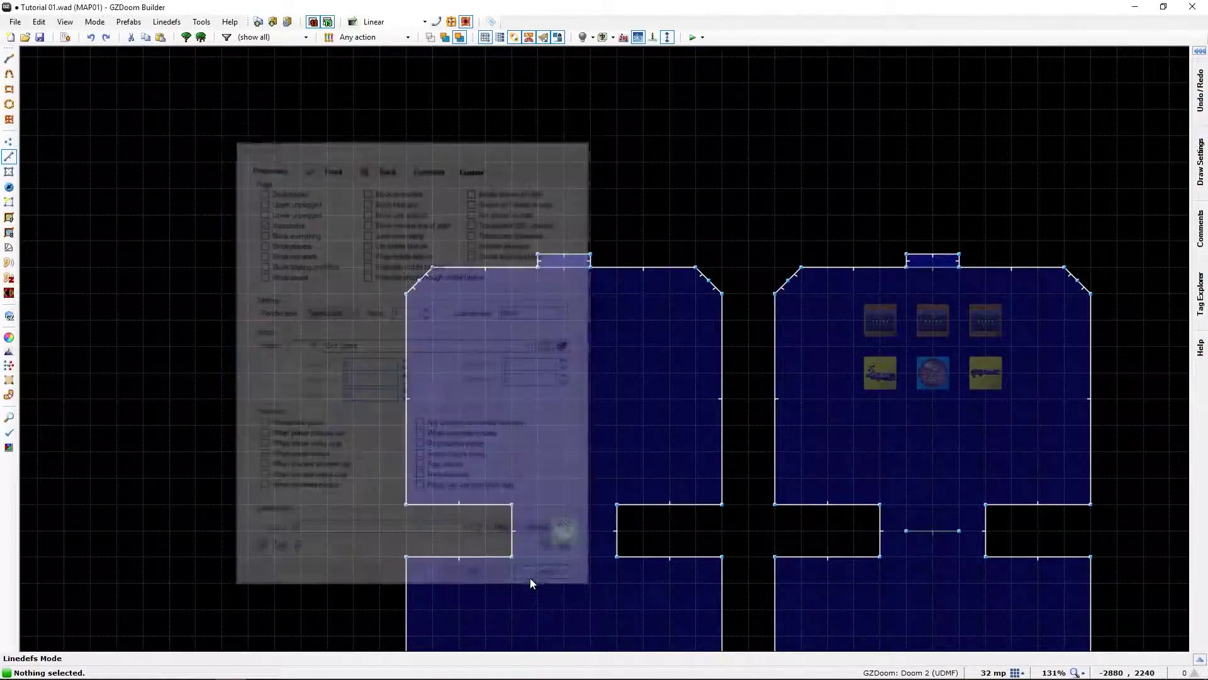
# Review the full layout of the two matching rooms side by side, from the exit doors to the player start end.
pyautogui.scroll(-1, 561, 501)
pyautogui.moveTo(742, 571); pyautogui.dragTo(479, 215, button='middle')
pyautogui.moveTo(374, 304); pyautogui.dragTo(444, 380, button='middle')
pyautogui.scroll(-1, 445, 385)
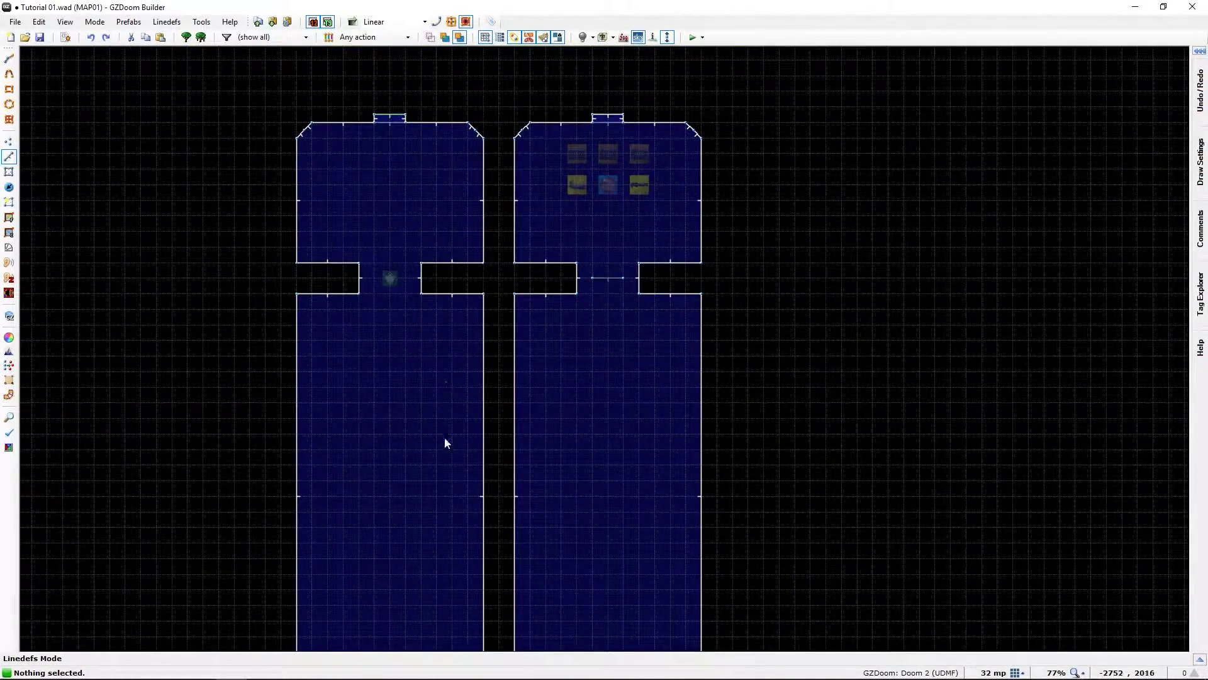
pyautogui.moveTo(445, 439); pyautogui.dragTo(424, 378, button='middle')
pyautogui.scroll(-1, 424, 378)
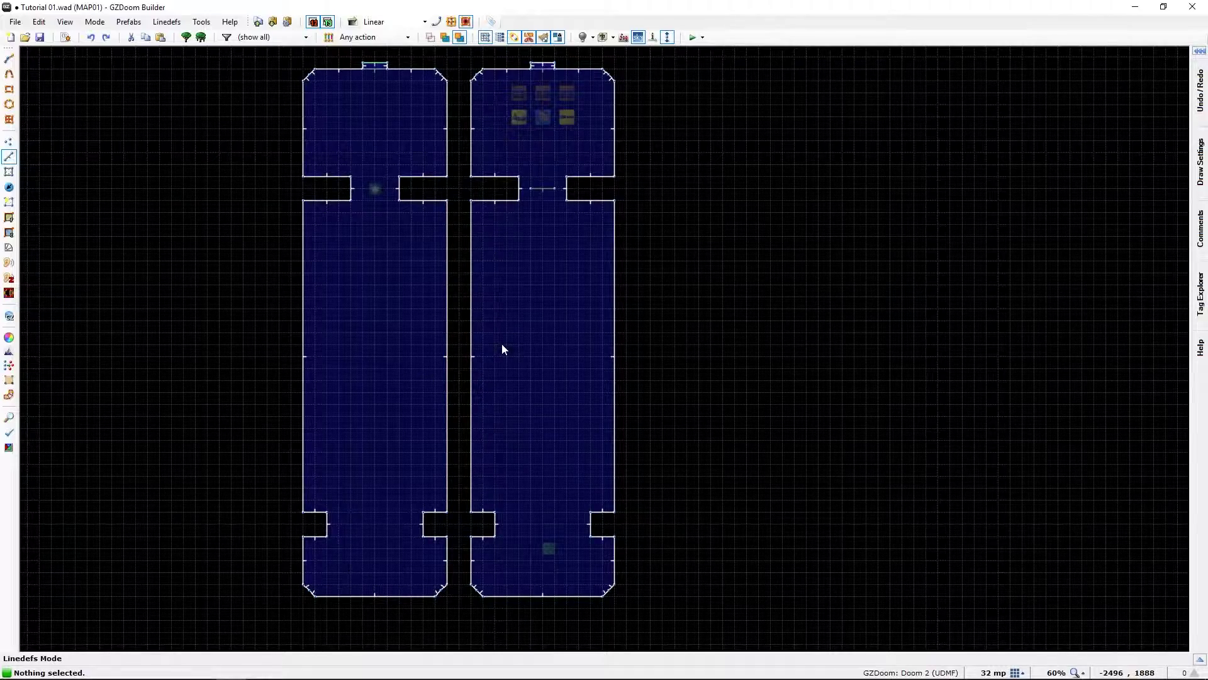
pyautogui.moveTo(528, 211); pyautogui.dragTo(535, 225, button='middle')
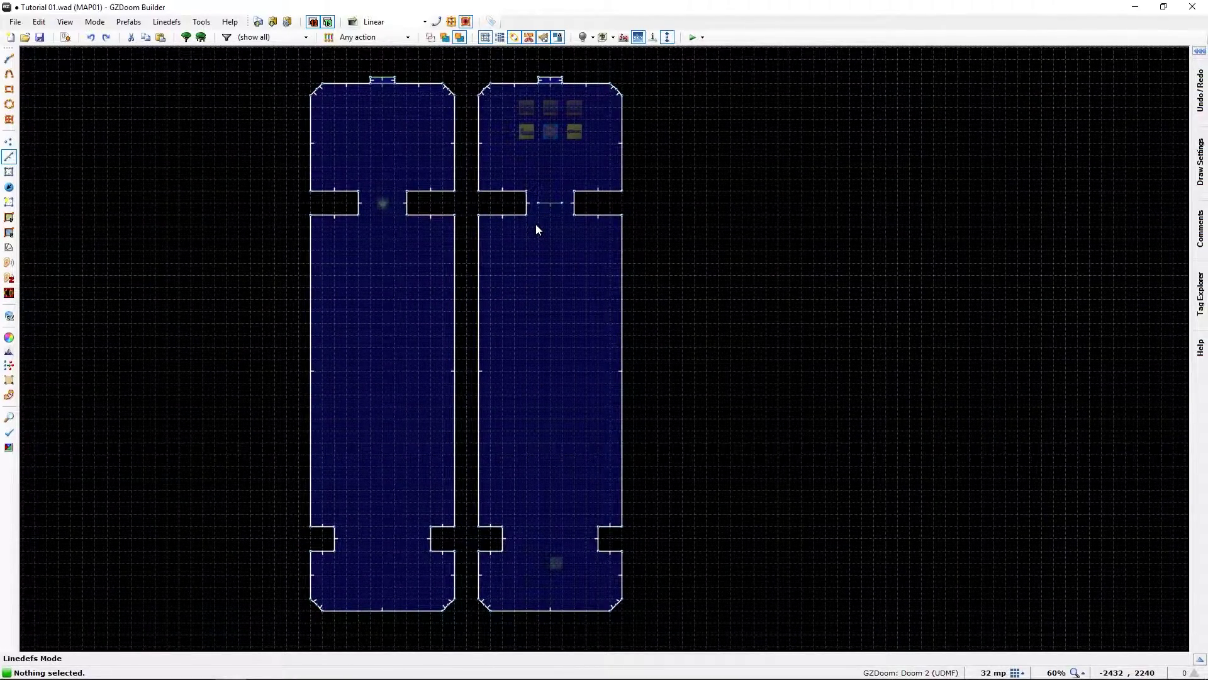